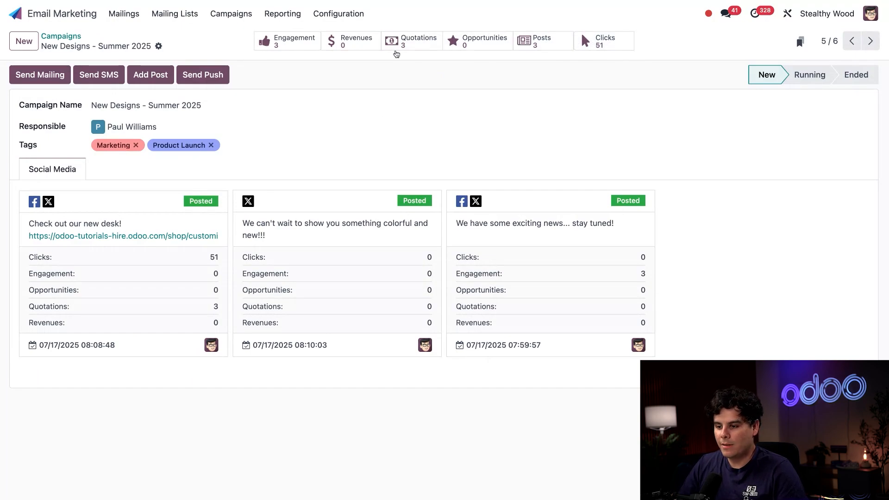
Create a new mailing from the campaign with the subject "New Summer Collection" and Contact as the recipients.
{"action": "left_click", "coordinate": [40, 80]}
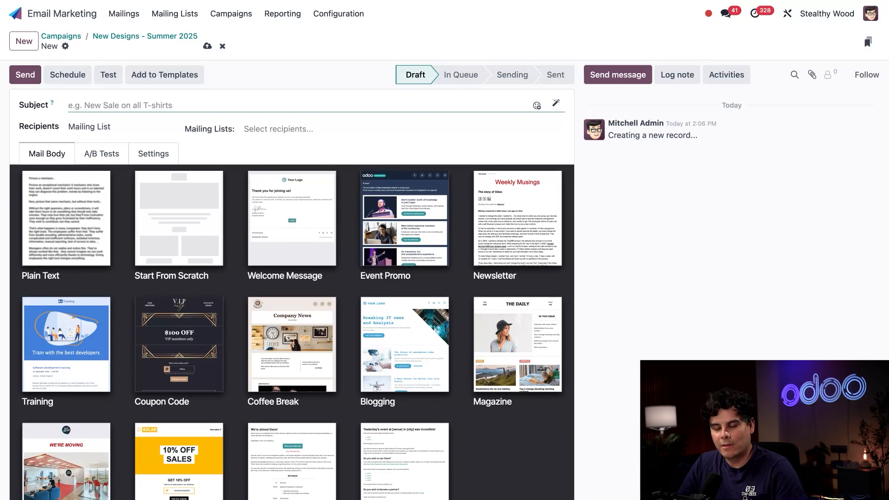
{"action": "type", "text": "New Su"}
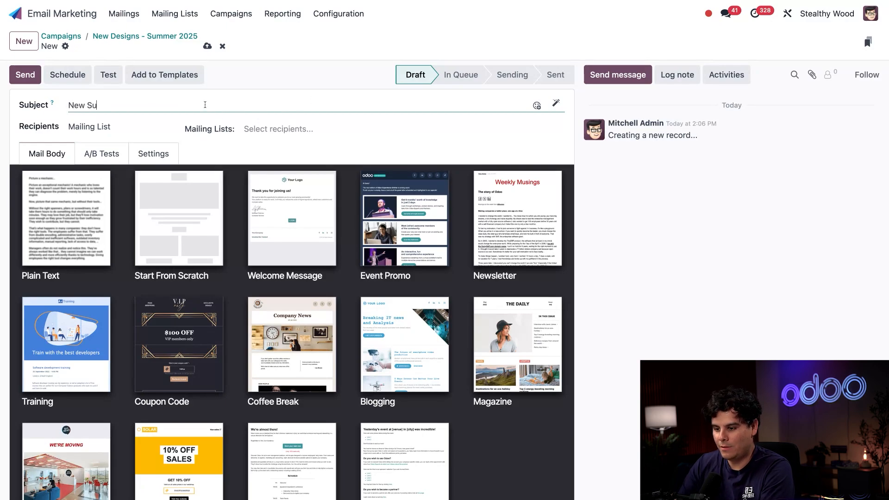
{"action": "type", "text": "mmer Collection"}
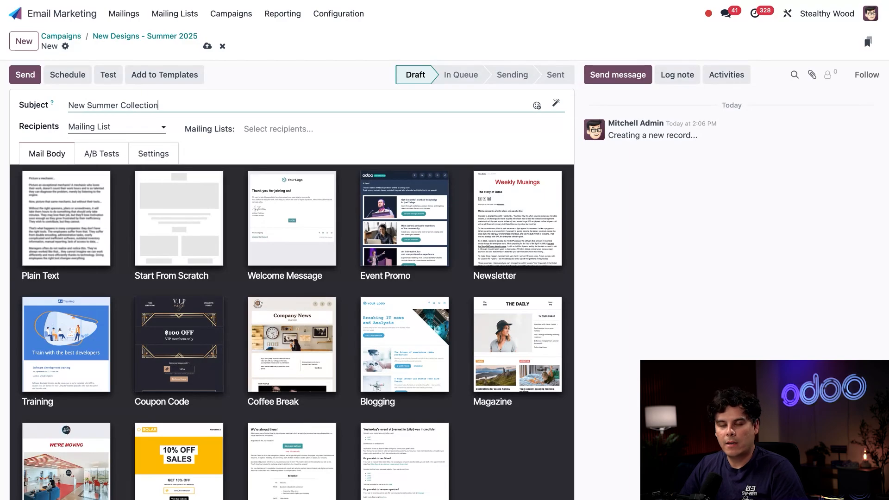
{"action": "left_click", "coordinate": [116, 127]}
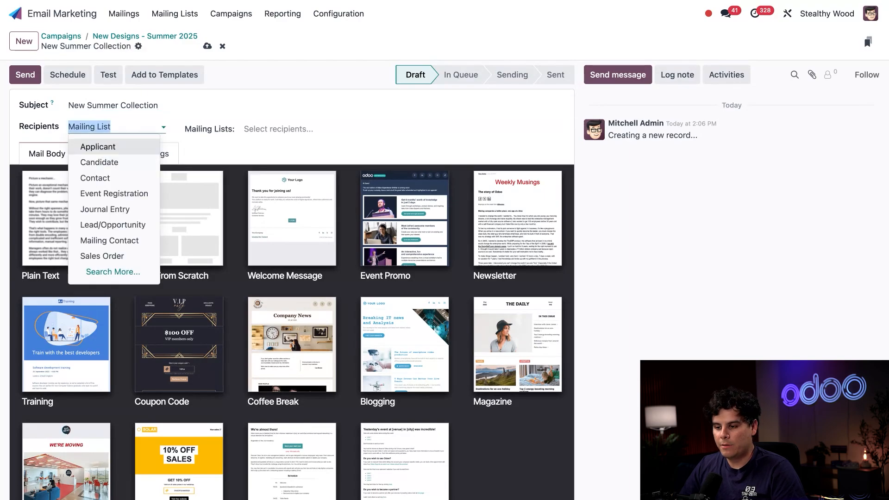
{"action": "left_click", "coordinate": [98, 178]}
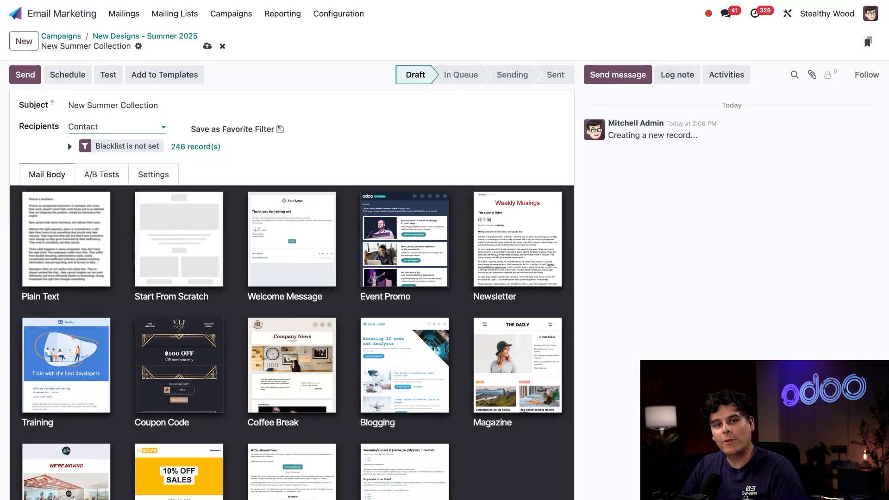
Expand the recipient filter rules and add a new rule based on the Company field.
{"action": "left_click", "coordinate": [234, 144]}
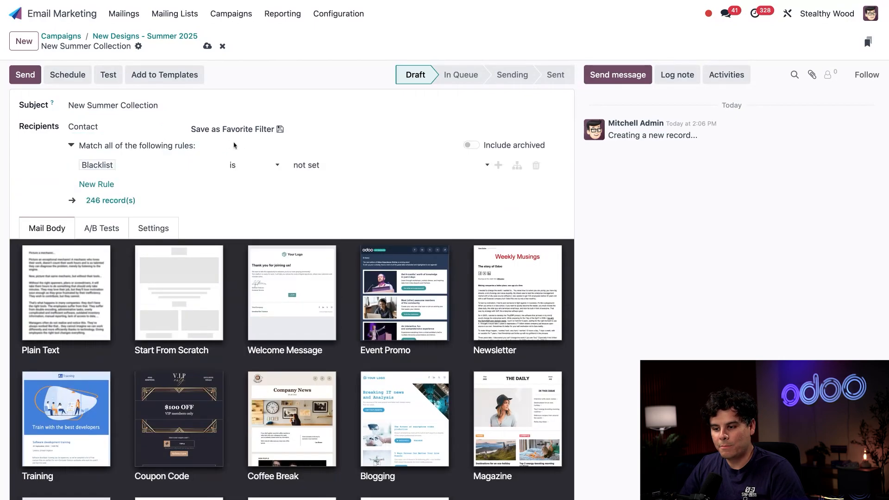
{"action": "left_click", "coordinate": [71, 145]}
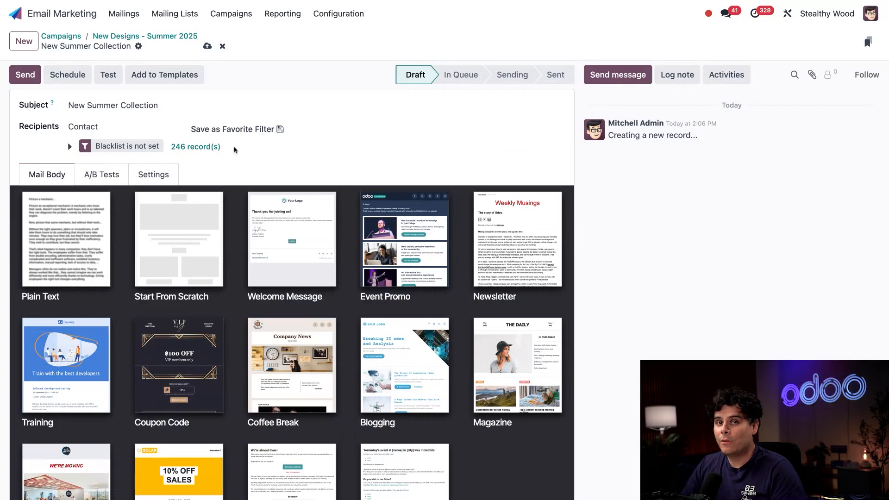
{"action": "left_click", "coordinate": [69, 147]}
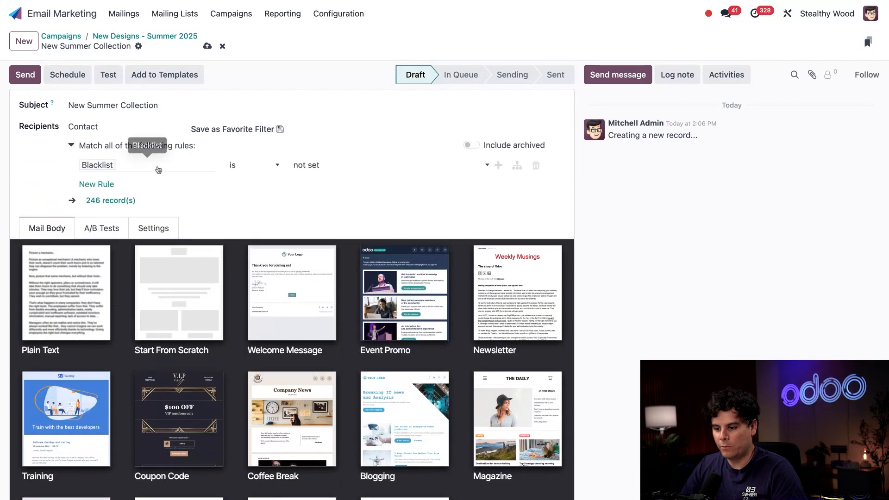
{"action": "left_click", "coordinate": [97, 185]}
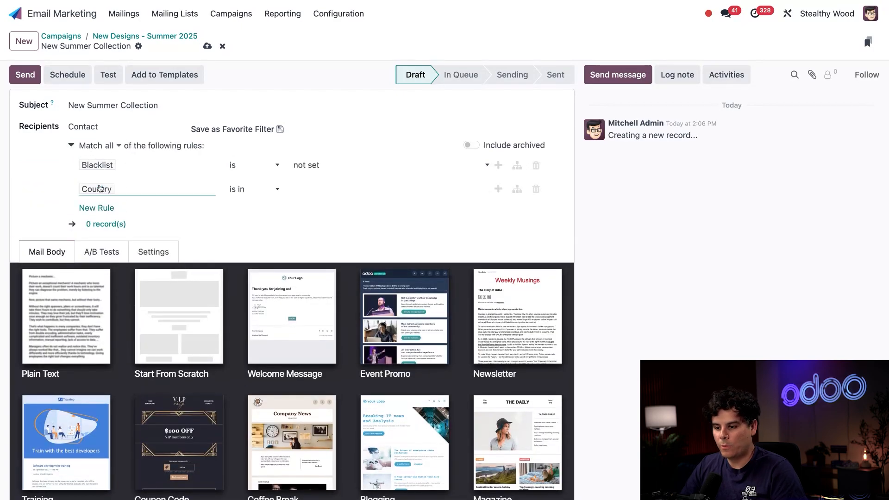
{"action": "left_click", "coordinate": [146, 197]}
{"action": "type", "text": "compan"}
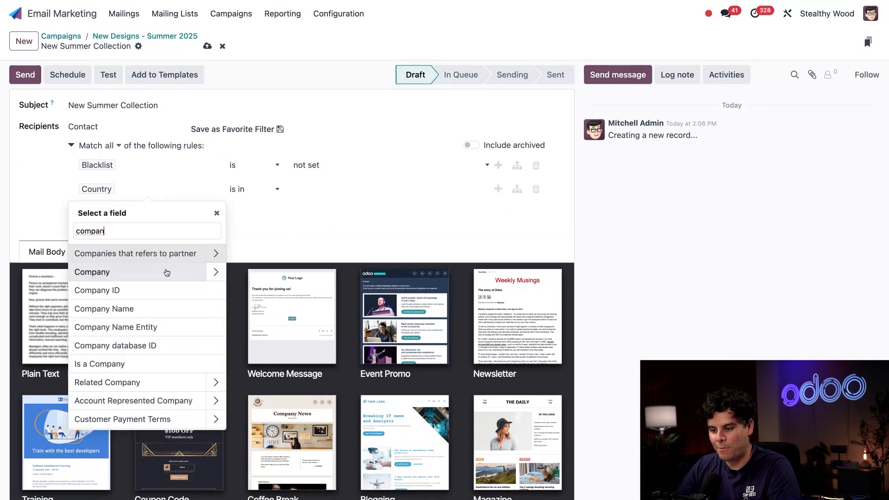
{"action": "left_click", "coordinate": [167, 273]}
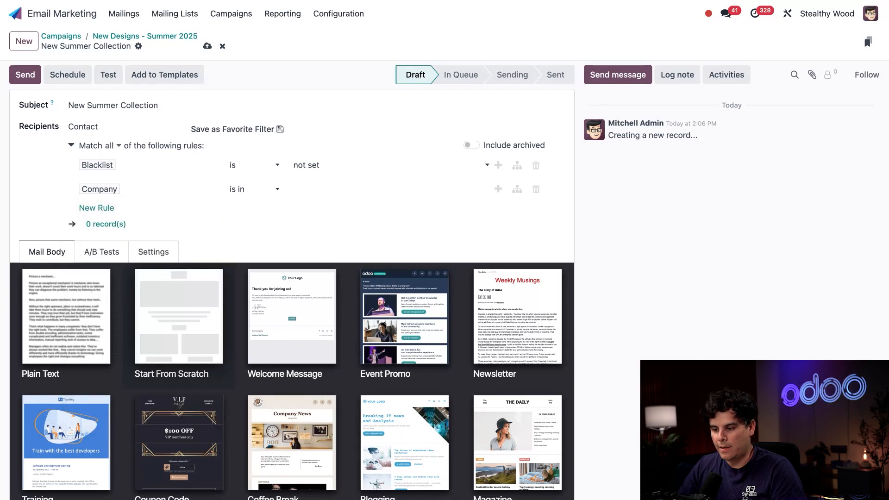
Set the Company rule's operator to "is not in" and its value to Stealthy Wood.
{"action": "left_click", "coordinate": [257, 194]}
{"action": "left_click", "coordinate": [259, 203]}
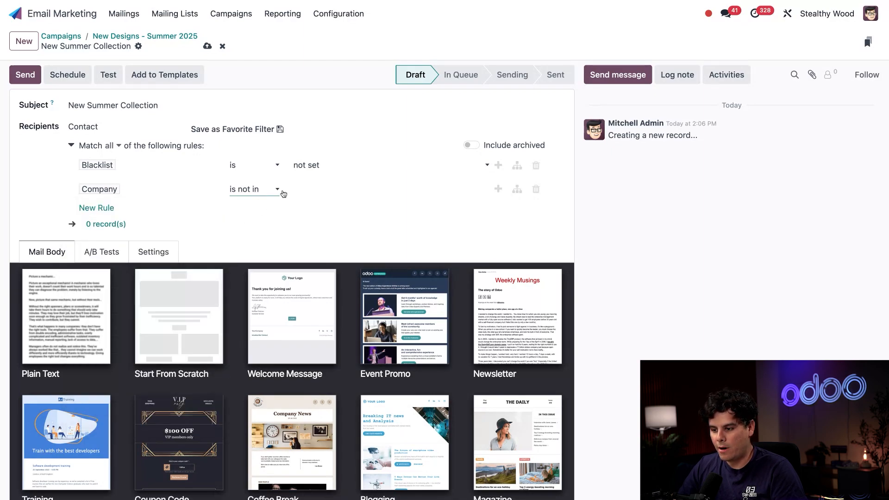
{"action": "left_click", "coordinate": [303, 187]}
{"action": "type", "text": "Stealth"}
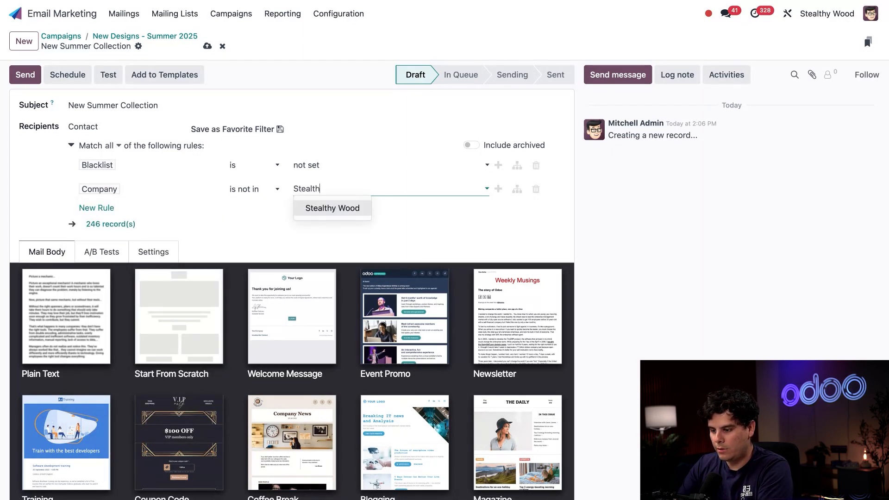
{"action": "left_click", "coordinate": [315, 206]}
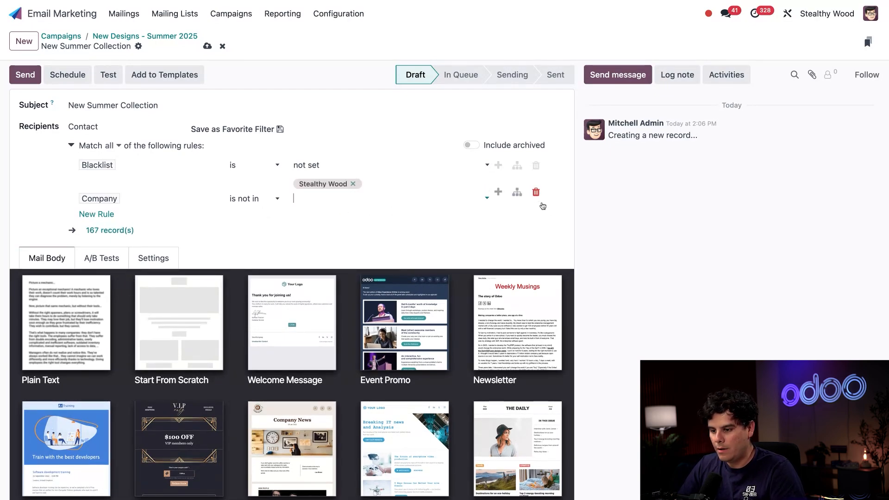
{"action": "left_click", "coordinate": [568, 223]}
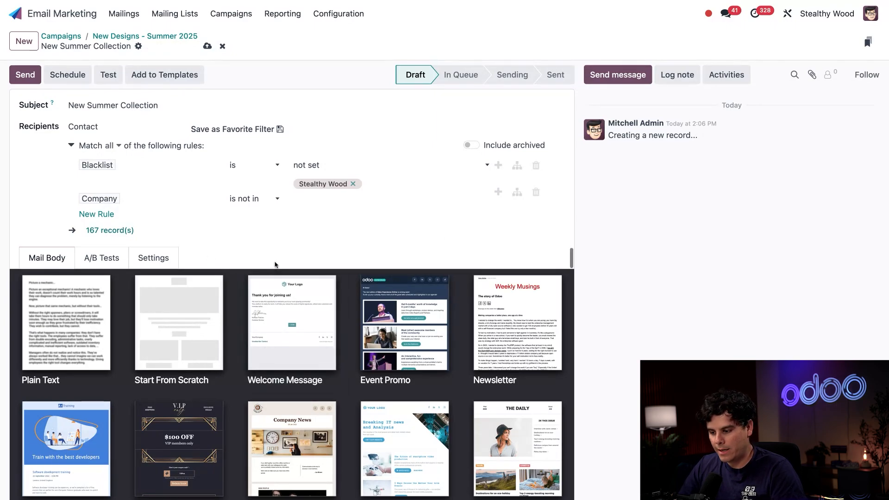
Apply the Big News template to the mail body and replace its header logo with the SW monogram image.
{"action": "scroll", "coordinate": [380, 316], "scroll_direction": "down", "scroll_amount": 5}
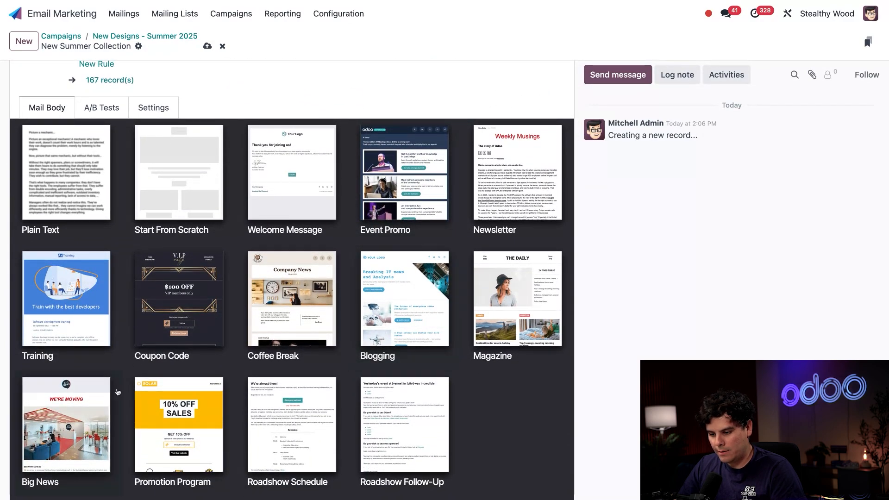
{"action": "left_click", "coordinate": [79, 424]}
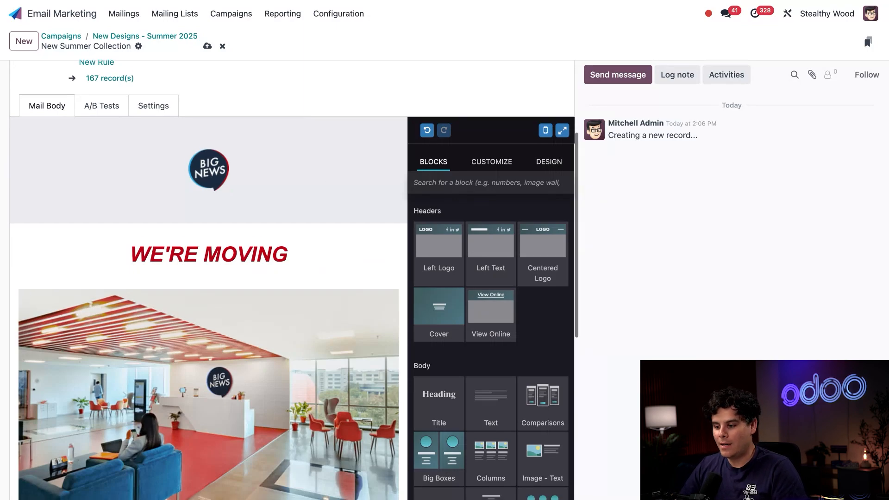
{"action": "scroll", "coordinate": [223, 135], "scroll_direction": "down", "scroll_amount": 1}
{"action": "left_click", "coordinate": [224, 135]}
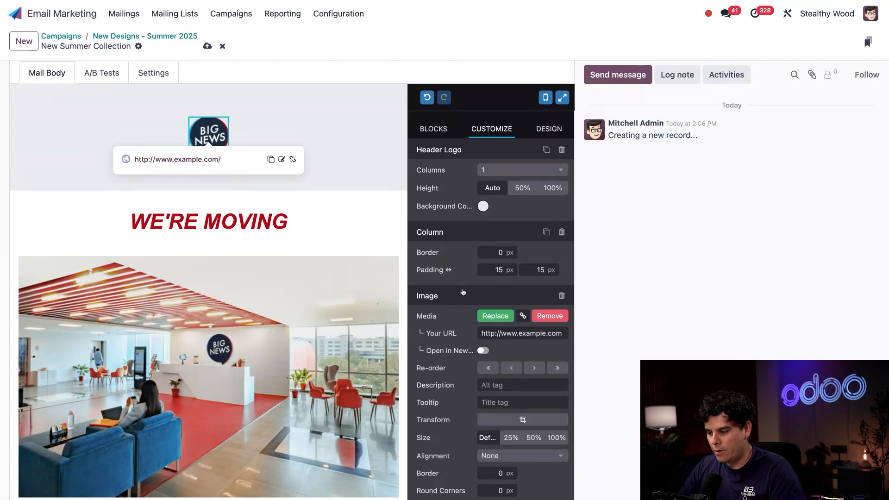
{"action": "left_click", "coordinate": [484, 317]}
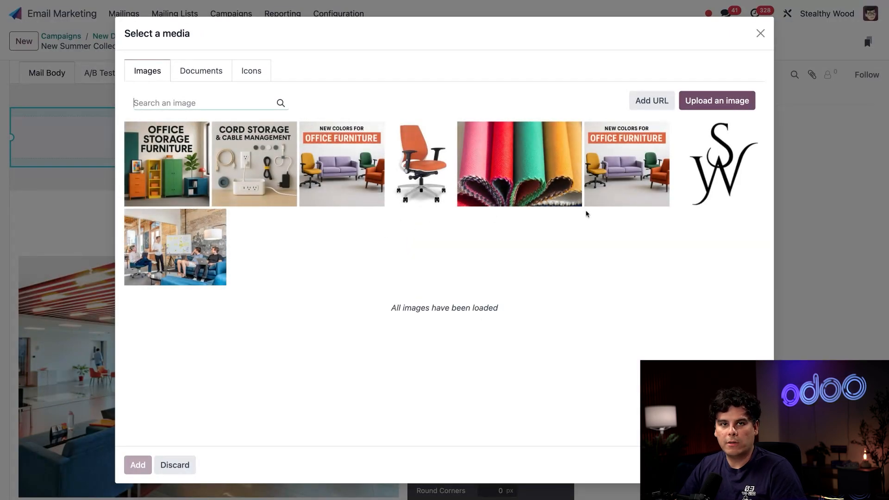
{"action": "left_click", "coordinate": [724, 173]}
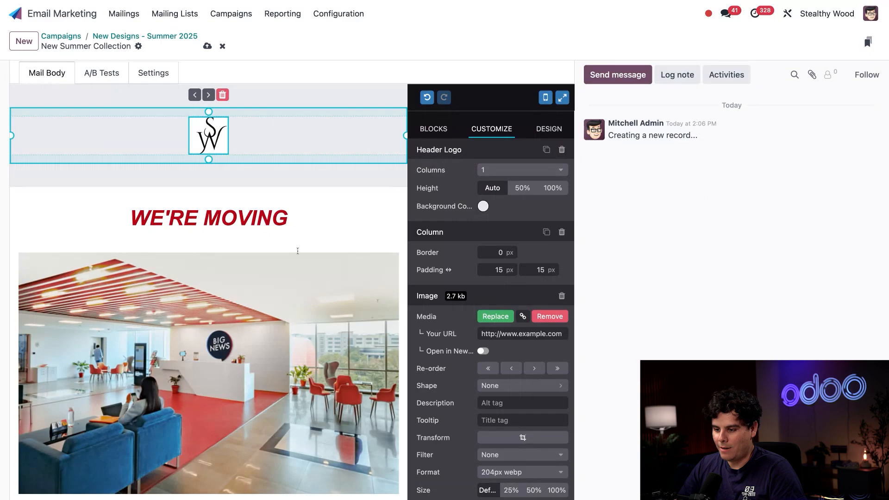
Delete the "WE'RE MOVING" title block below the header logo.
{"action": "left_click", "coordinate": [326, 213]}
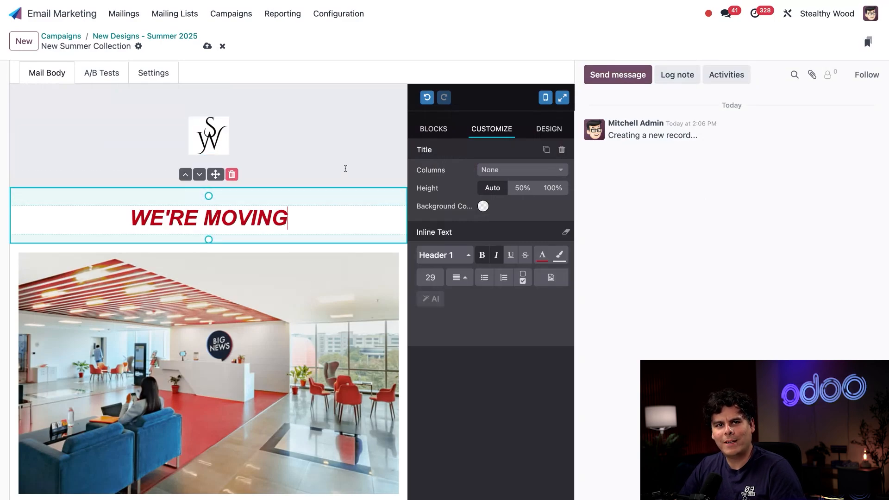
{"action": "scroll", "coordinate": [346, 169], "scroll_direction": "down", "scroll_amount": 1}
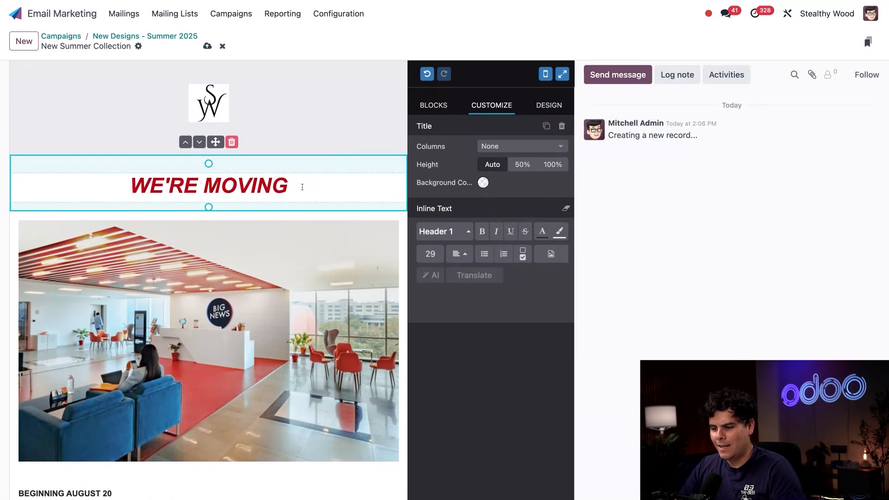
{"action": "left_click_drag", "start_coordinate": [302, 187], "coordinate": [166, 179]}
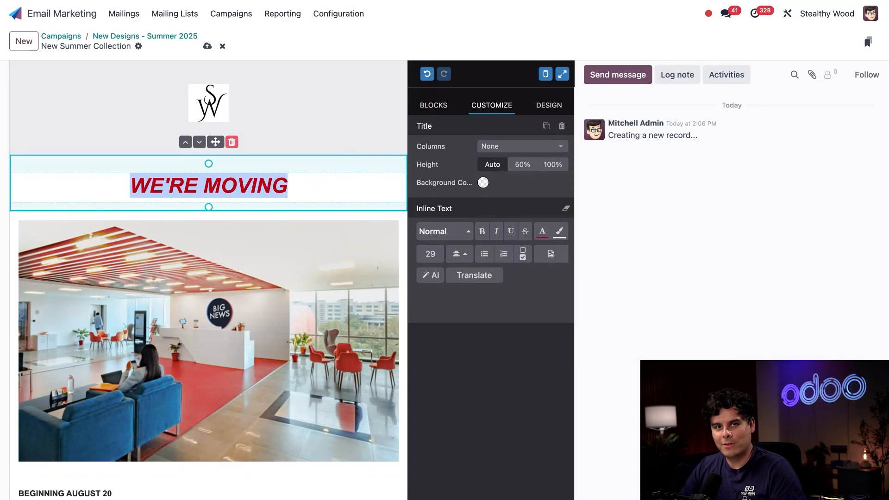
{"action": "left_click", "coordinate": [232, 142]}
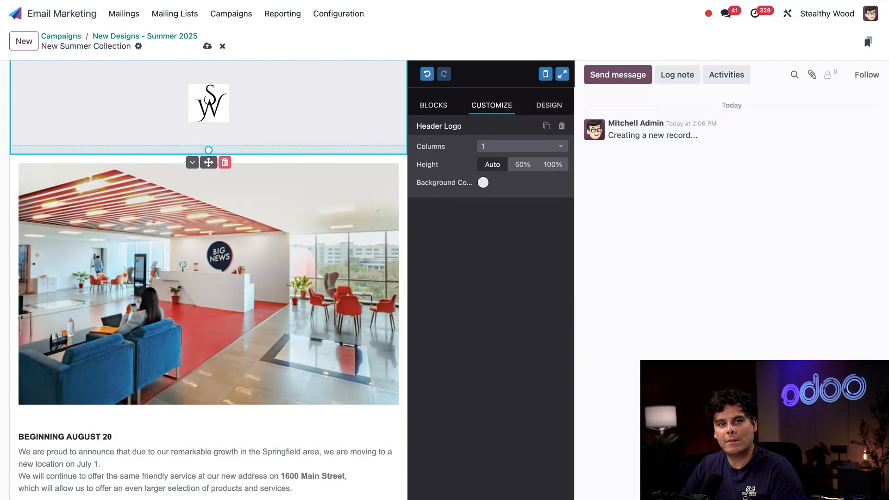
Replace the office cover picture with the first "New Colors for Office Furniture" image.
{"action": "left_click", "coordinate": [262, 269]}
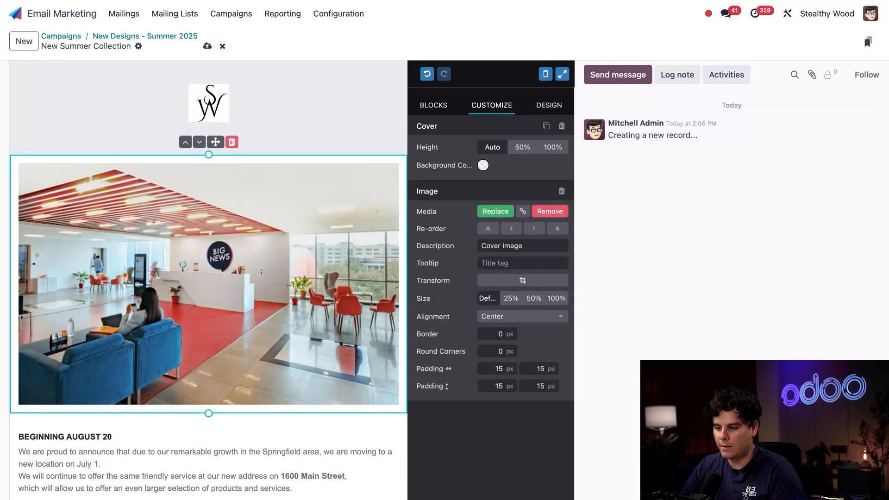
{"action": "left_click", "coordinate": [496, 213]}
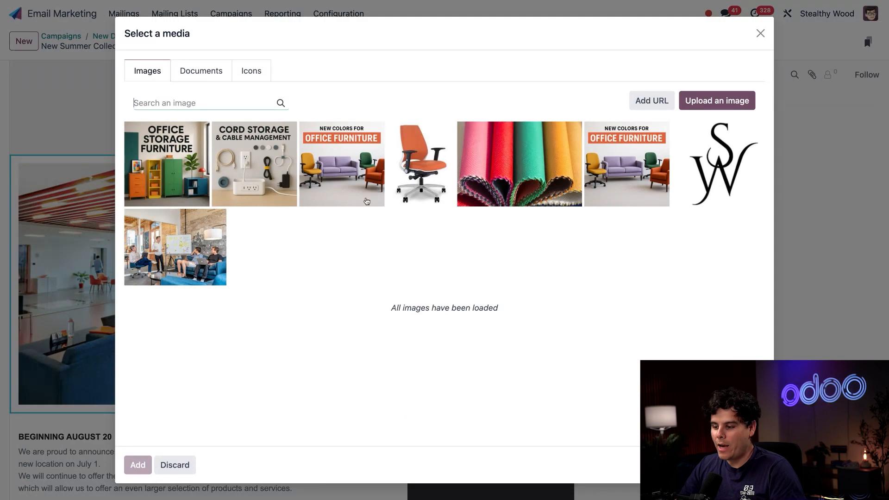
{"action": "left_click", "coordinate": [350, 179]}
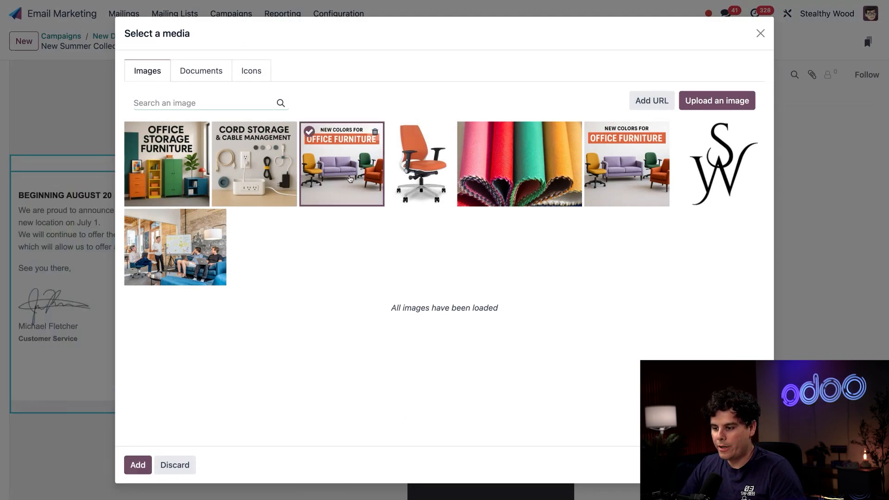
{"action": "left_click", "coordinate": [138, 466]}
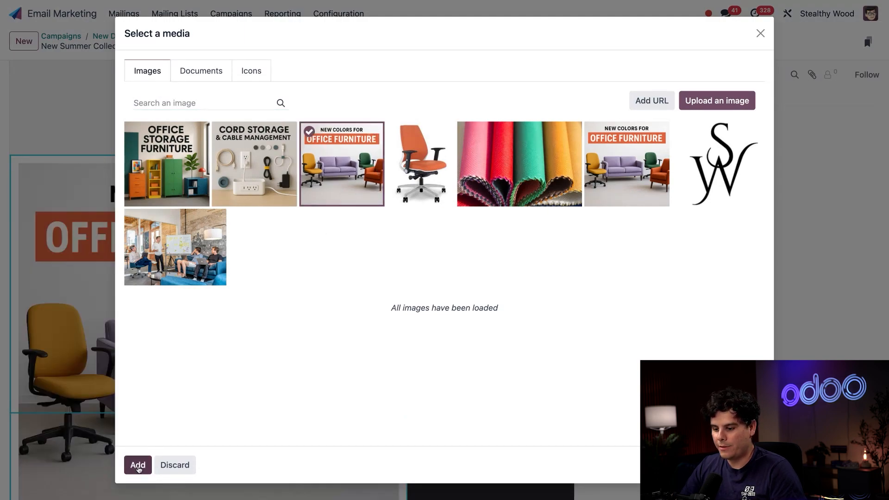
Add a link to the office furniture cover image and paste the copied odoo-tutorials website address as its URL.
{"action": "scroll", "coordinate": [291, 328], "scroll_direction": "down", "scroll_amount": 7}
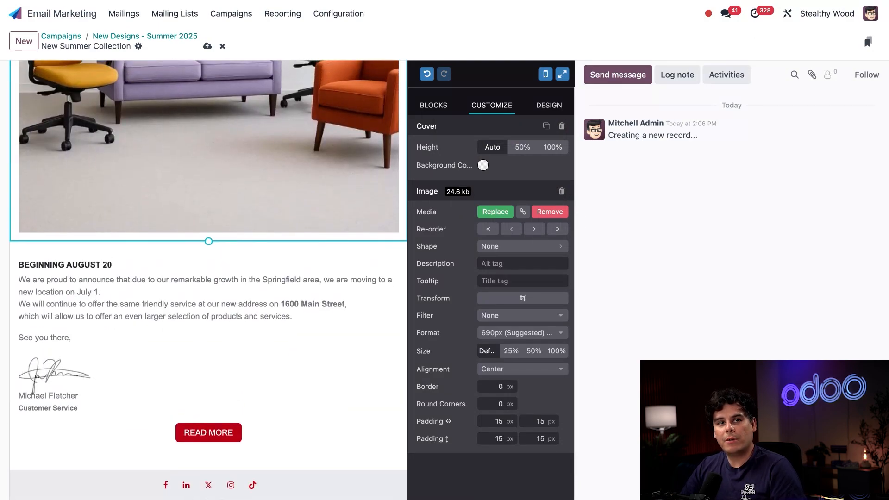
{"action": "scroll", "coordinate": [209, 246], "scroll_direction": "up", "scroll_amount": 4}
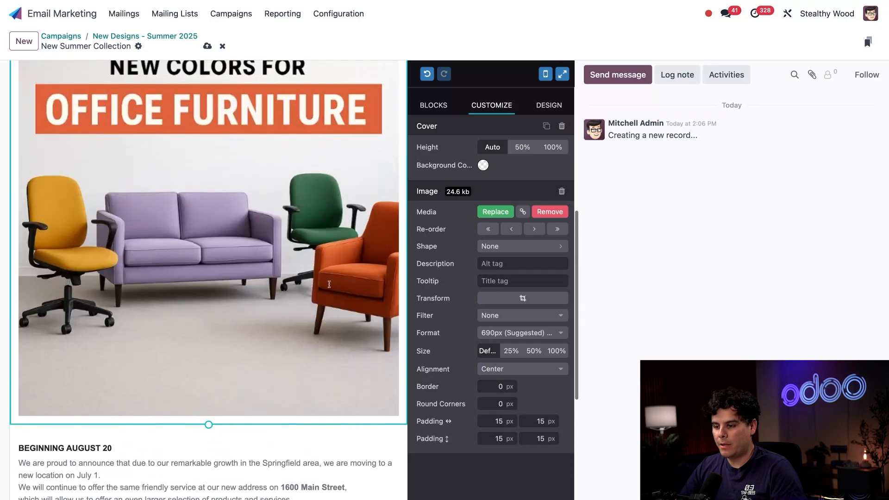
{"action": "left_click", "coordinate": [523, 213]}
{"action": "left_click", "coordinate": [515, 230]}
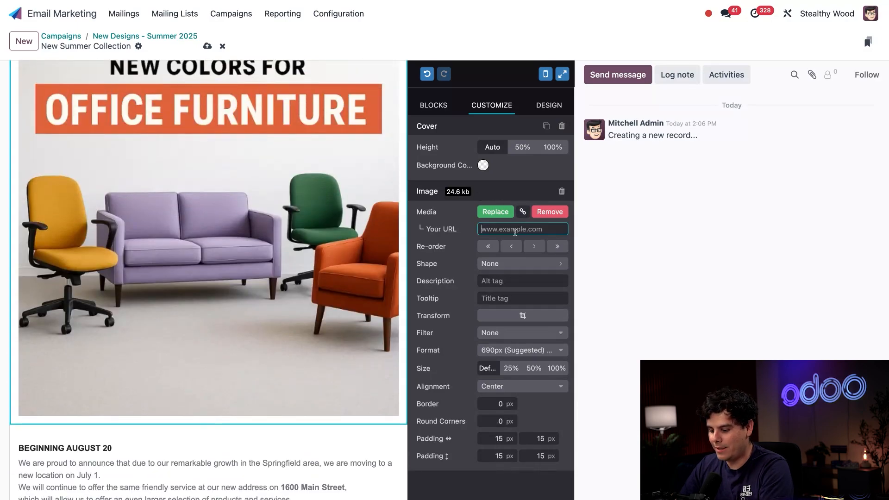
{"action": "key", "text": "ctrl+v"}
{"action": "key", "text": "ctrl+a"}
{"action": "key", "text": "BackSpace"}
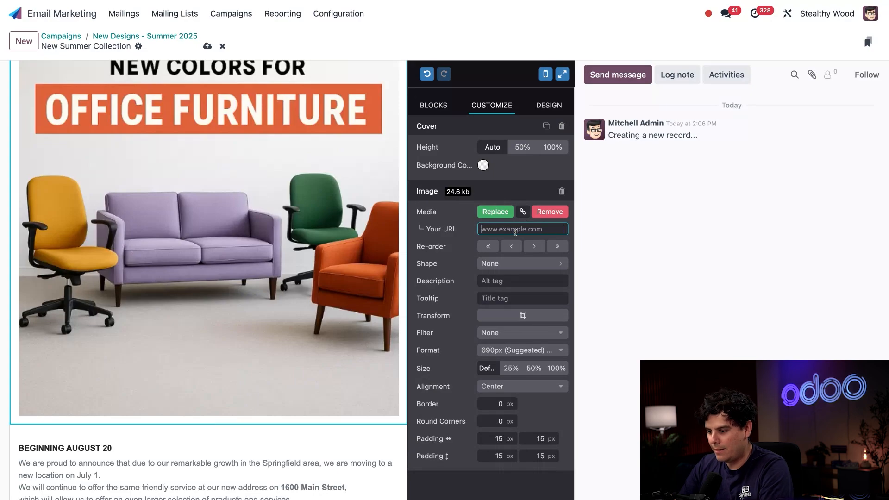
{"action": "key", "text": "super+Tab"}
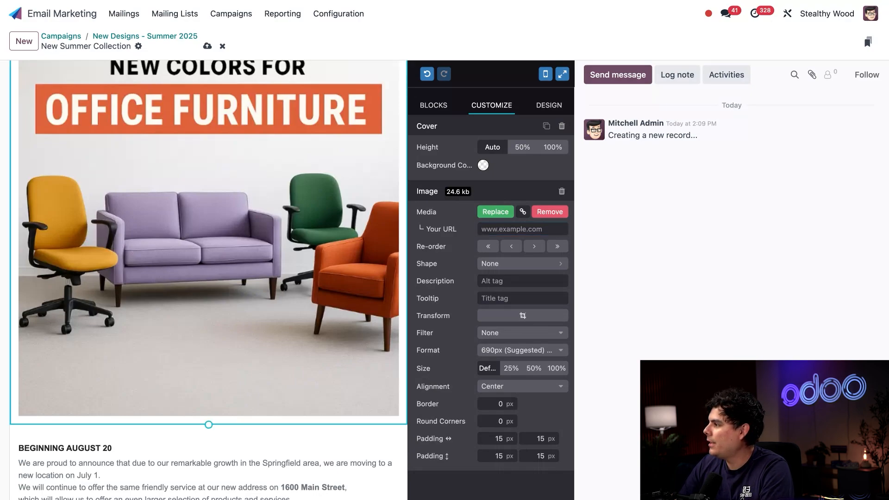
{"action": "key", "text": "super+Tab"}
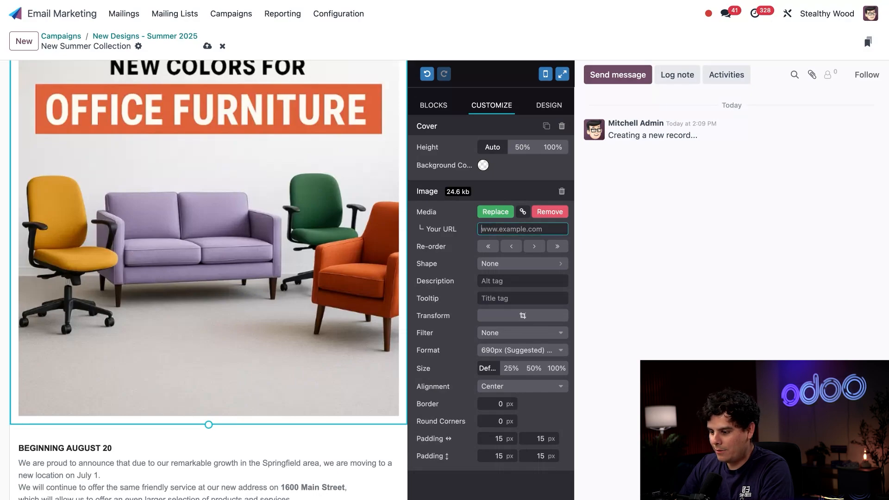
{"action": "key", "text": "ctrl+v"}
{"action": "left_click", "coordinate": [461, 233]}
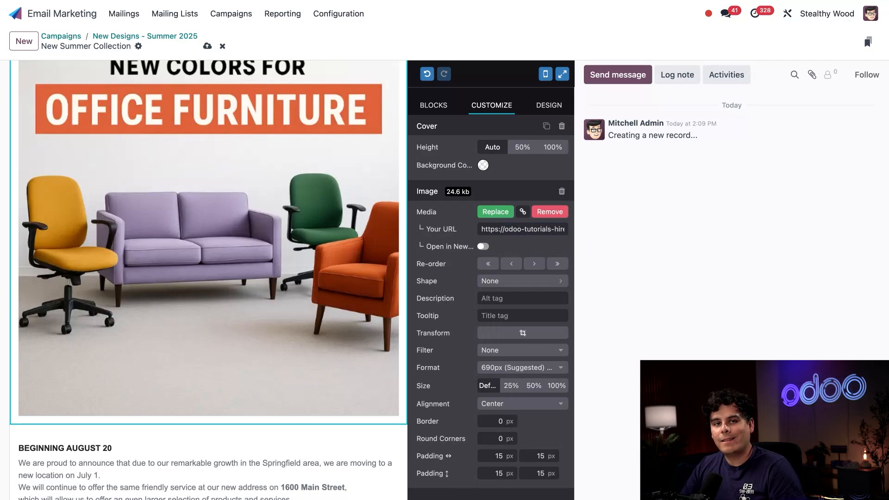
Delete the "BEGINNING AUGUST 20" text block below the office furniture cover image.
{"action": "scroll", "coordinate": [185, 289], "scroll_direction": "down", "scroll_amount": 5}
{"action": "left_click", "coordinate": [196, 269]}
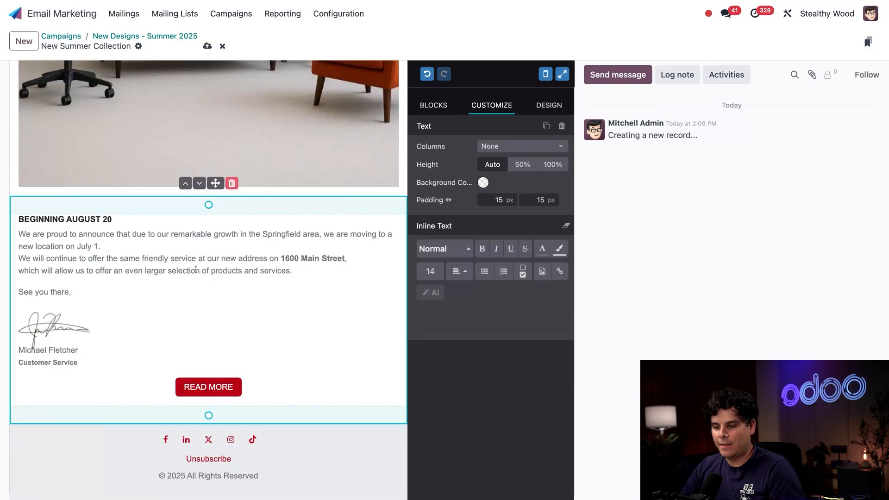
{"action": "left_click", "coordinate": [233, 184]}
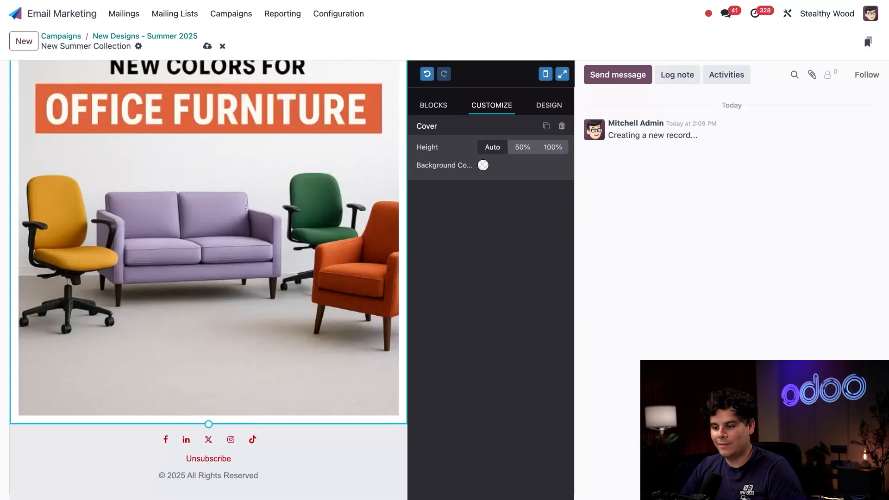
Set the mailing's preview text to "Chairs and Sofas get a bold new look. Spicy." in its settings.
{"action": "scroll", "coordinate": [243, 203], "scroll_direction": "up", "scroll_amount": 8}
{"action": "scroll", "coordinate": [246, 209], "scroll_direction": "down", "scroll_amount": 10}
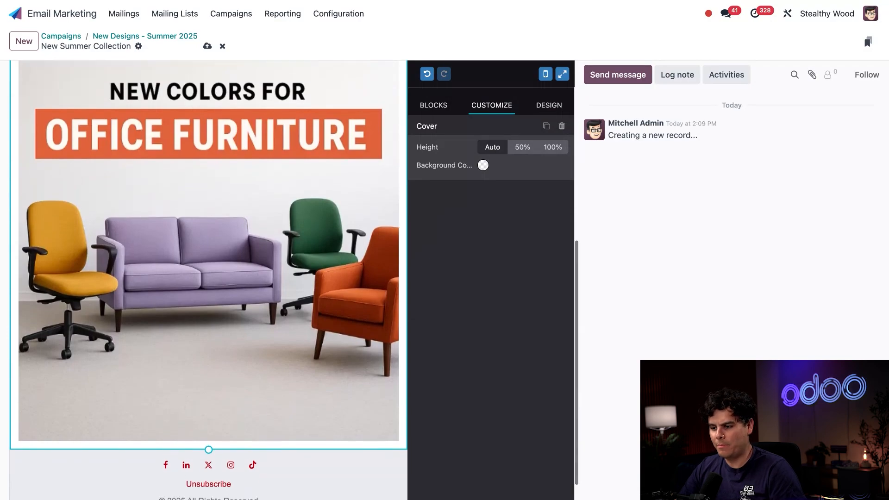
{"action": "scroll", "coordinate": [187, 169], "scroll_direction": "up", "scroll_amount": 5}
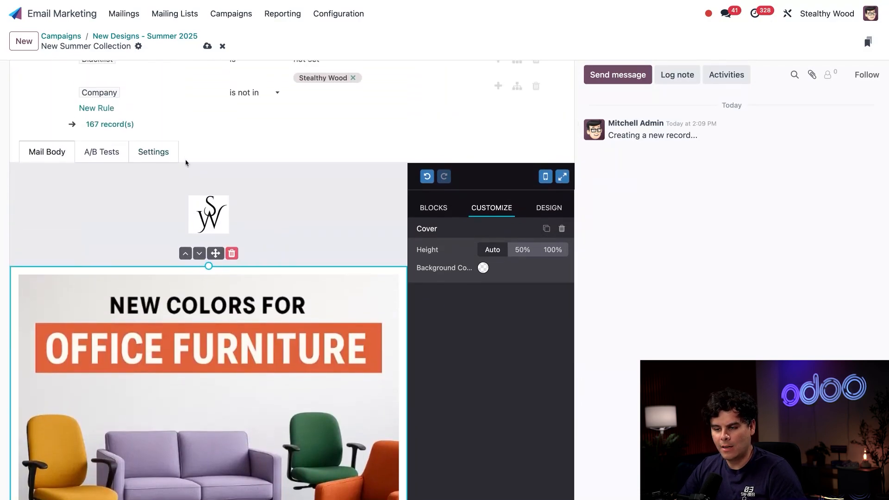
{"action": "left_click", "coordinate": [168, 156]}
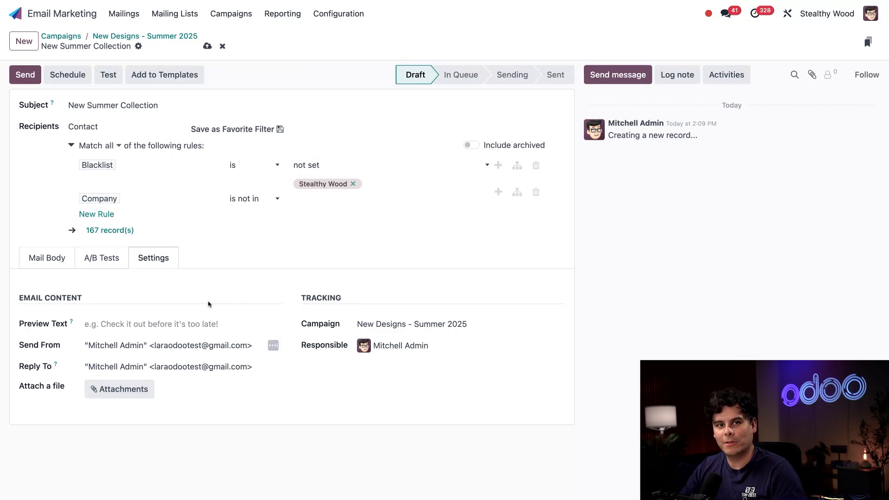
{"action": "left_click", "coordinate": [143, 325]}
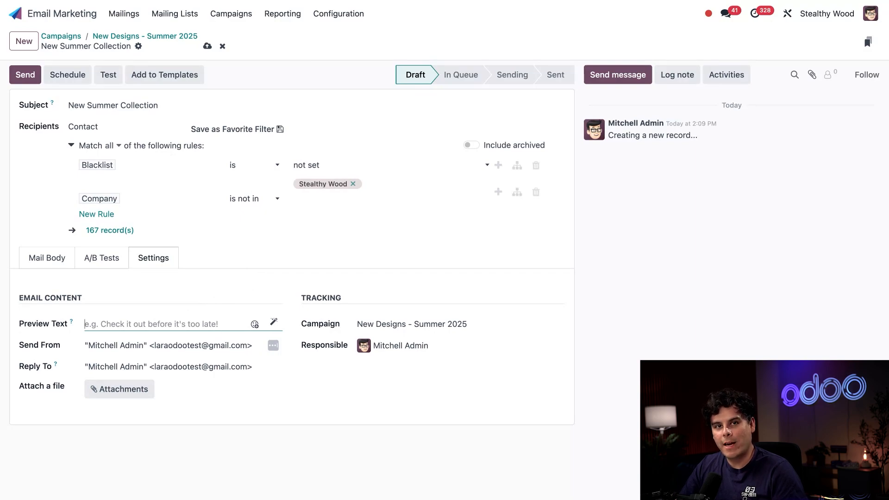
{"action": "type", "text": "C"}
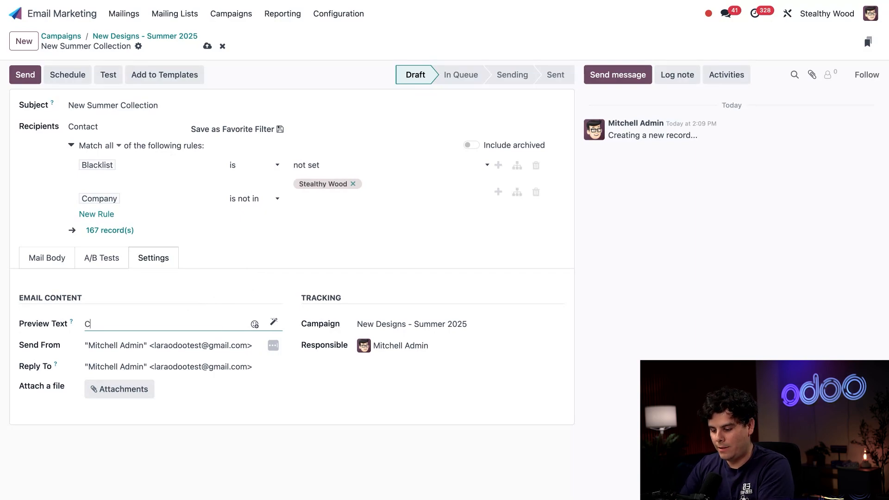
{"action": "type", "text": "hairs and Sof"}
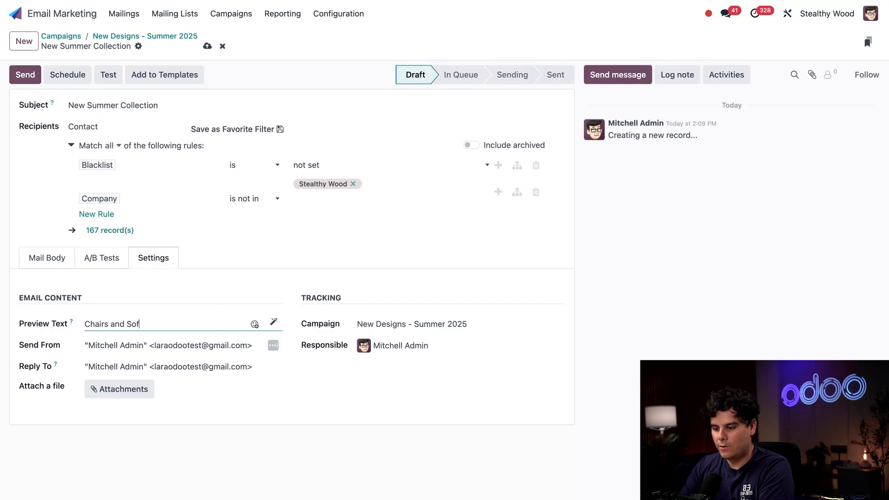
{"action": "type", "text": "as g"}
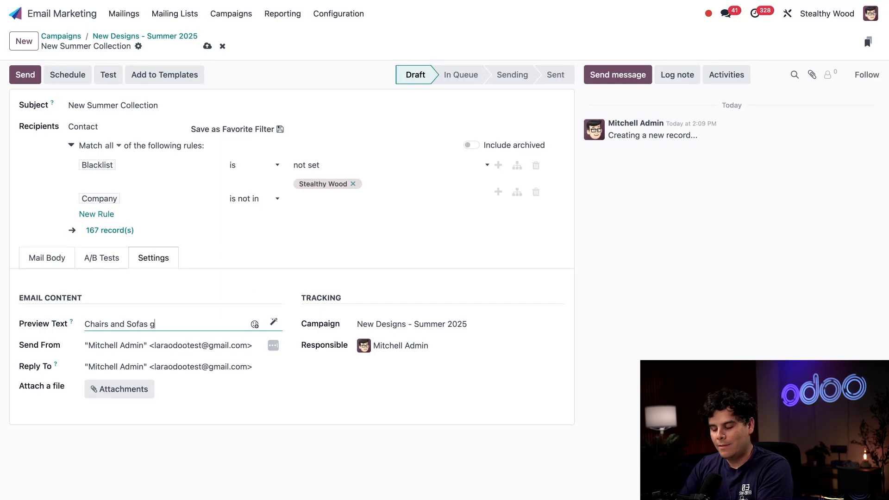
{"action": "type", "text": "et a bold new lo"}
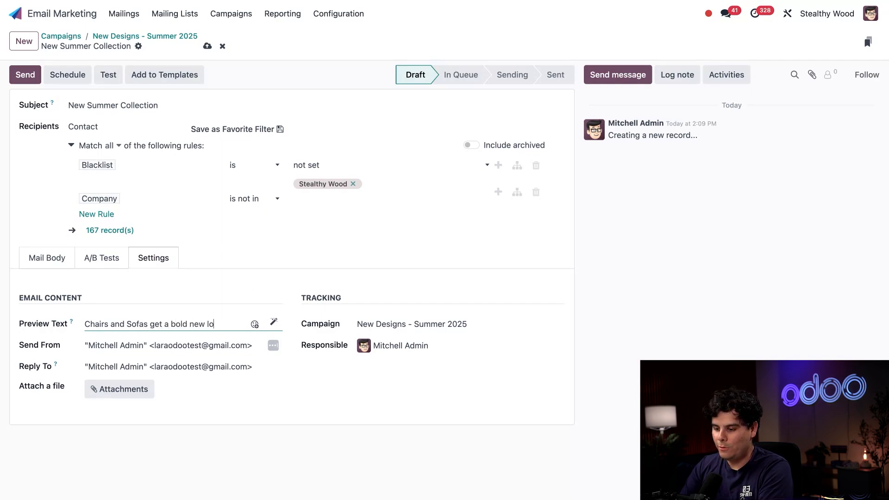
{"action": "type", "text": "ok. Spicy."}
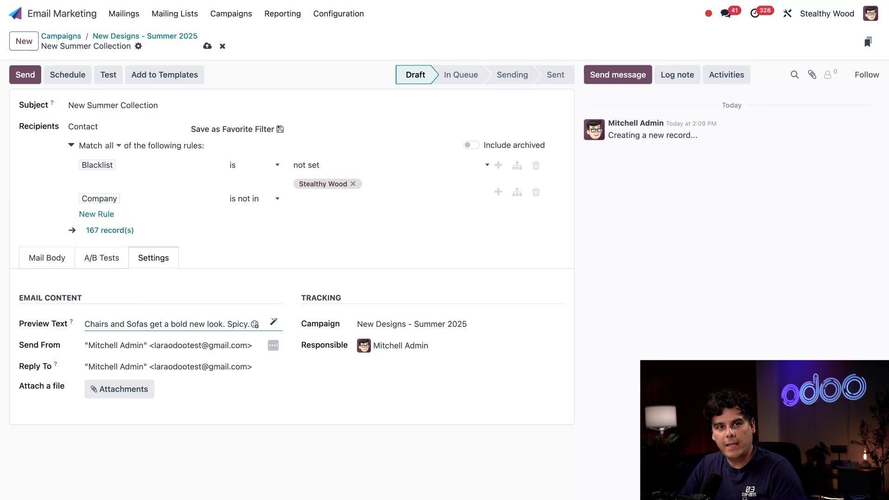
Allow A/B testing for the mailing and set the winner selection to Highest Click Rate.
{"action": "left_click", "coordinate": [106, 264]}
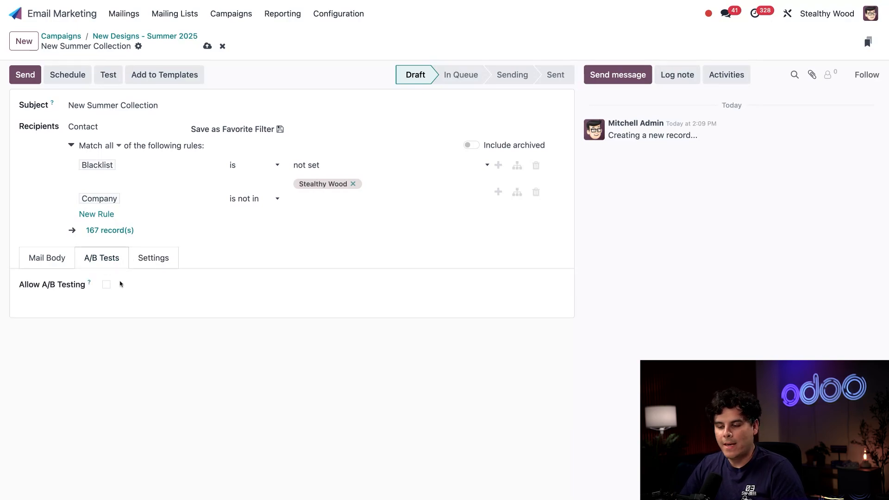
{"action": "left_click", "coordinate": [106, 285]}
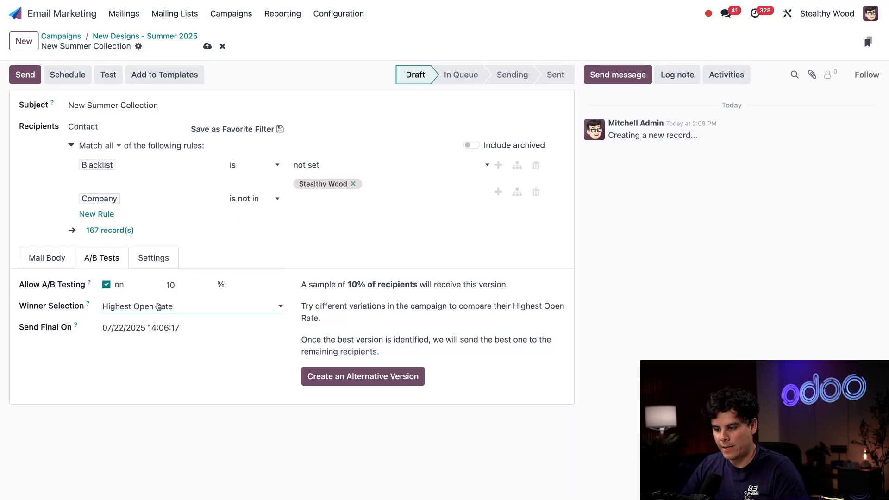
{"action": "left_click", "coordinate": [159, 307]}
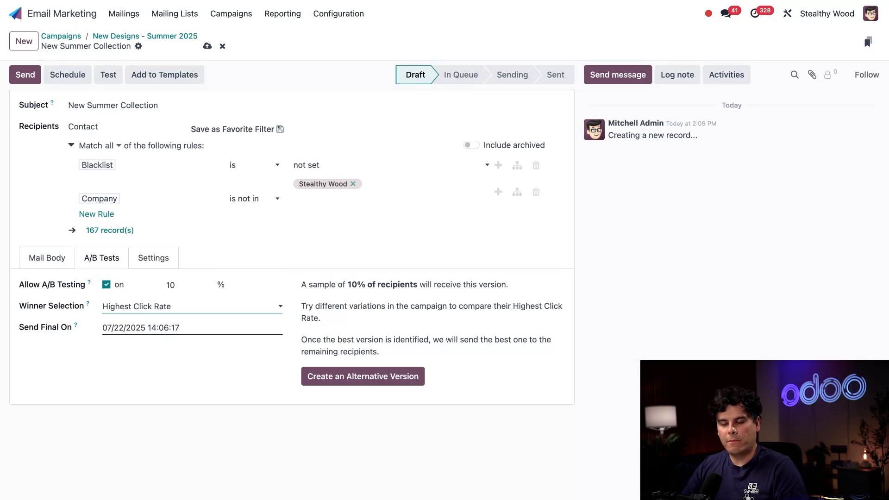
Set the A/B test's final send date to 07/29/2025 and its hour to 11.
{"action": "left_click", "coordinate": [174, 328]}
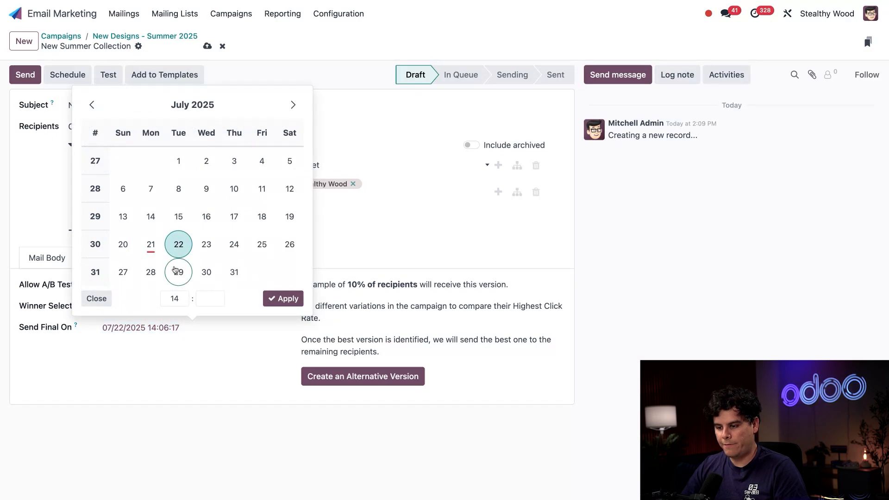
{"action": "left_click", "coordinate": [179, 272]}
{"action": "left_click", "coordinate": [278, 298]}
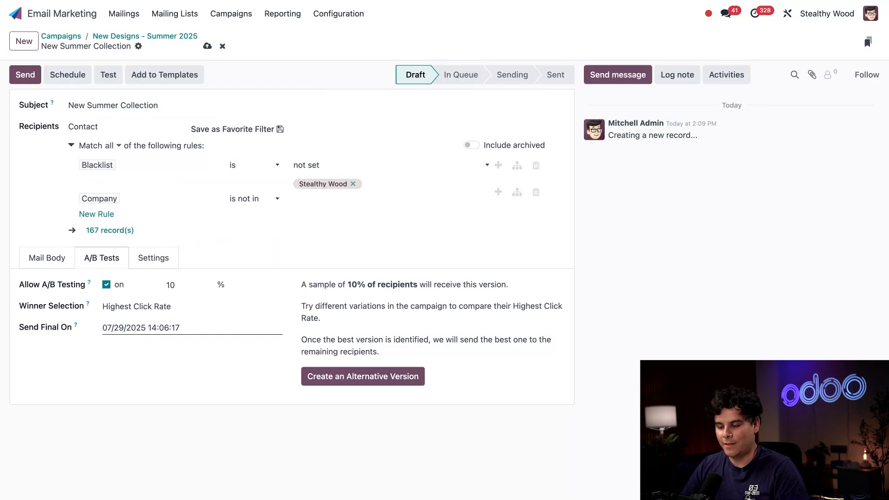
{"action": "left_click", "coordinate": [181, 330]}
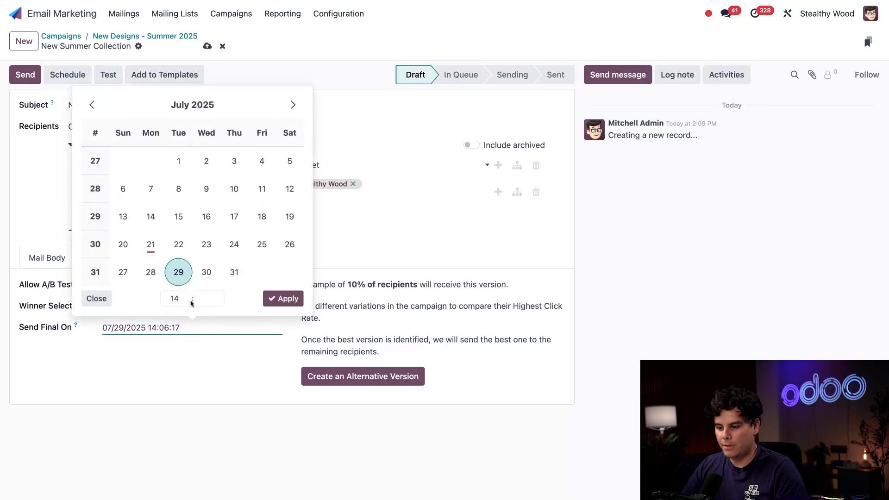
{"action": "left_click", "coordinate": [177, 302]}
{"action": "type", "text": "11"}
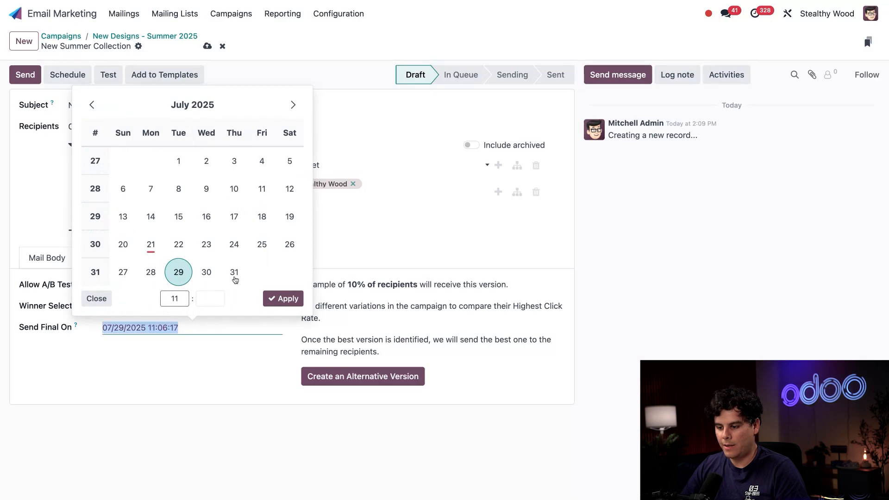
{"action": "left_click", "coordinate": [283, 299]}
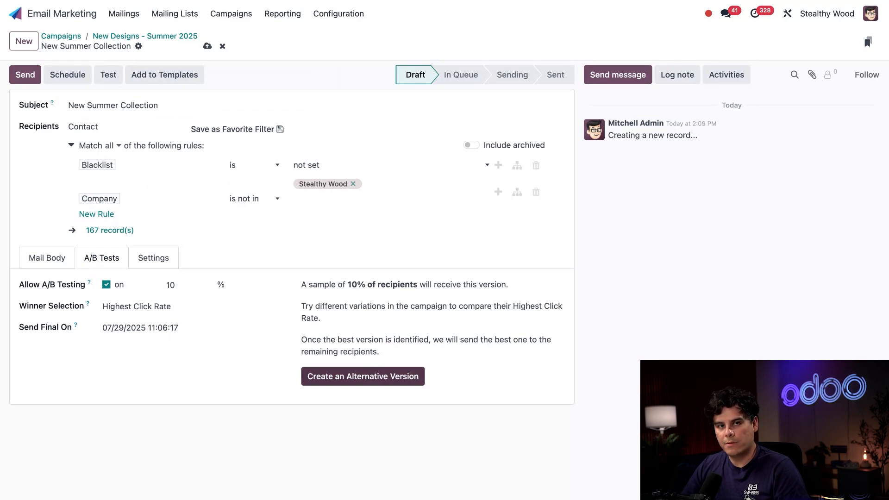
Create an alternative version of the mailing and replace its office furniture cover with the colored fabric rolls image.
{"action": "left_click", "coordinate": [363, 376]}
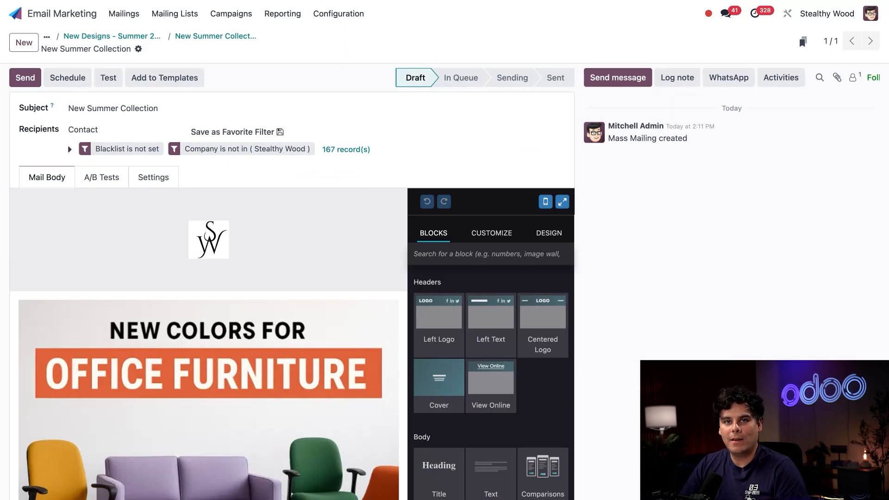
{"action": "scroll", "coordinate": [220, 358], "scroll_direction": "down", "scroll_amount": 5}
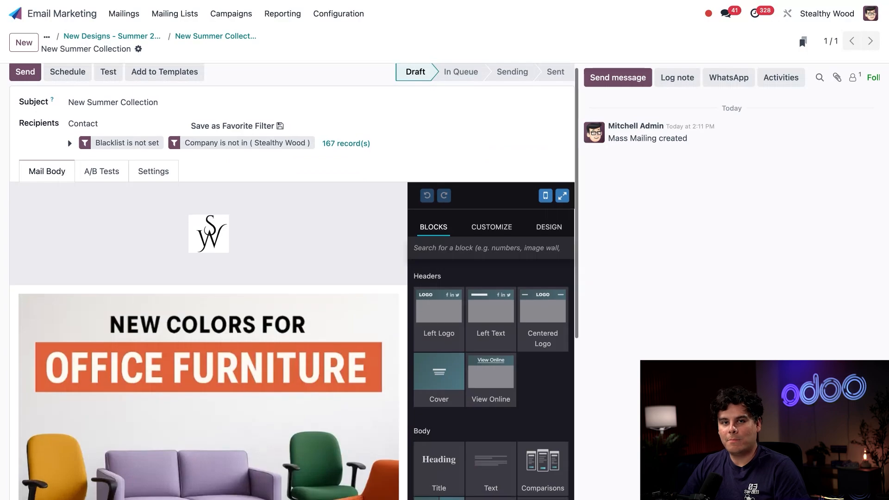
{"action": "scroll", "coordinate": [220, 358], "scroll_direction": "down", "scroll_amount": 4}
{"action": "left_click", "coordinate": [220, 359]}
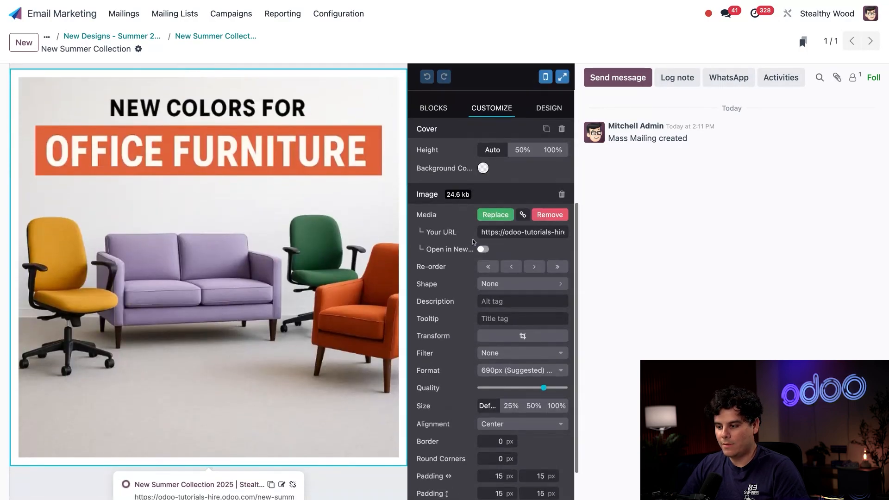
{"action": "left_click", "coordinate": [497, 217]}
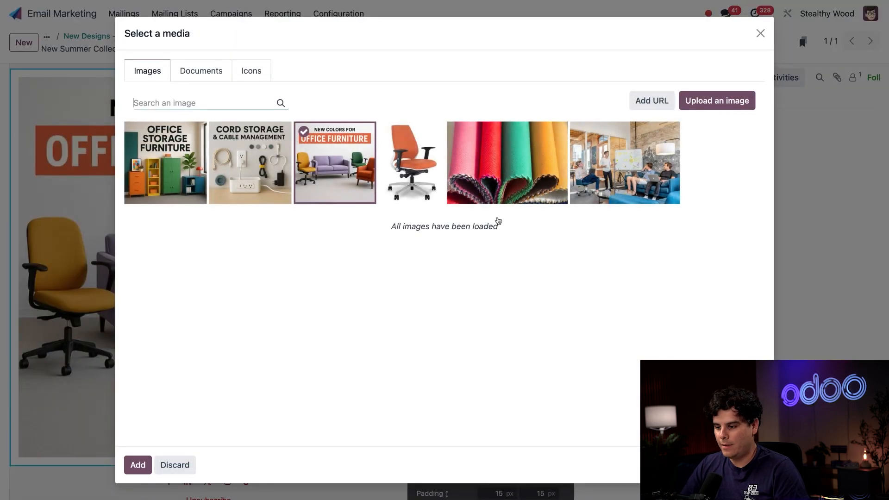
{"action": "left_click", "coordinate": [558, 131]}
{"action": "left_click", "coordinate": [137, 458]}
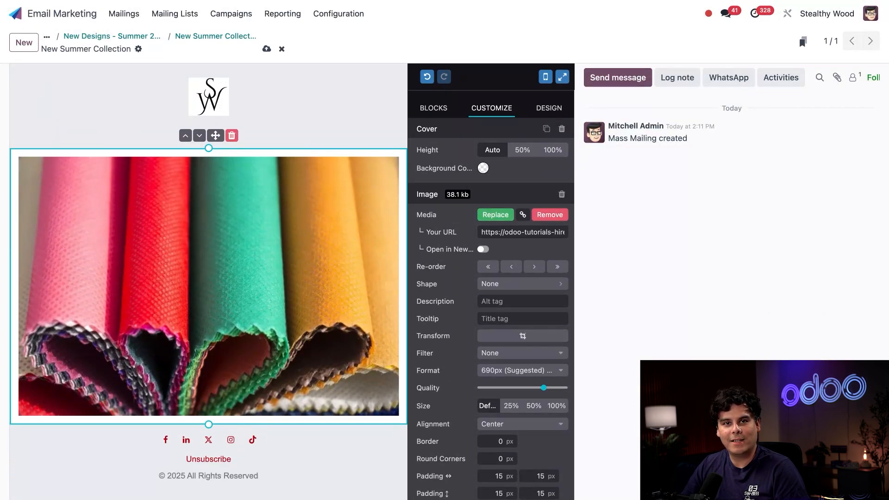
{"action": "left_click", "coordinate": [356, 132]}
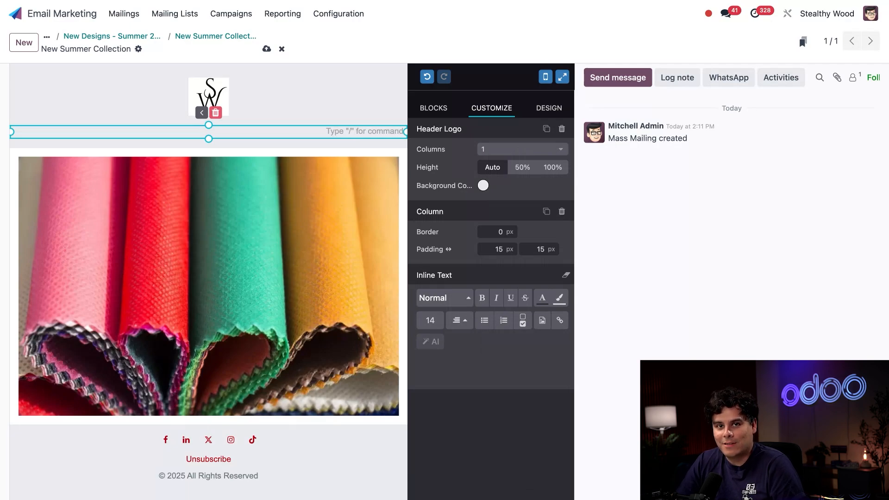
Change the alternative version's subject to "New Summer Colors".
{"action": "scroll", "coordinate": [209, 278], "scroll_direction": "up", "scroll_amount": 3}
{"action": "left_click", "coordinate": [170, 106]}
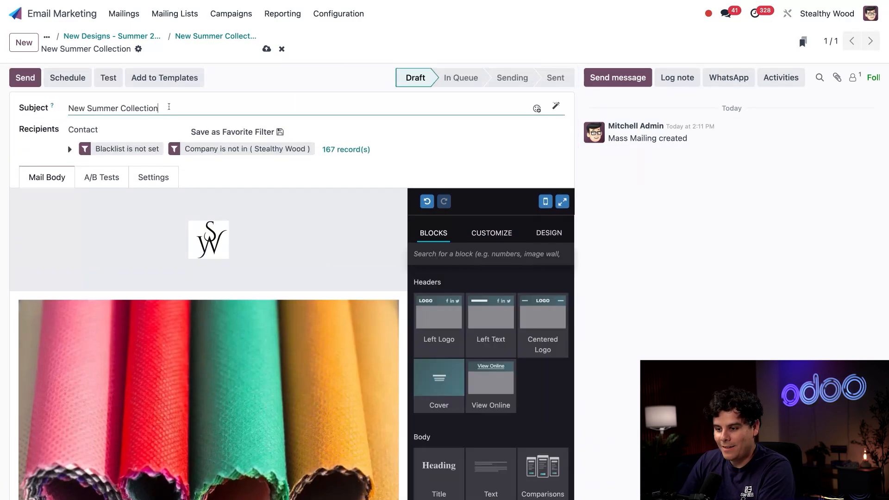
{"action": "double_click", "coordinate": [169, 107]}
{"action": "type", "text": "Colors"}
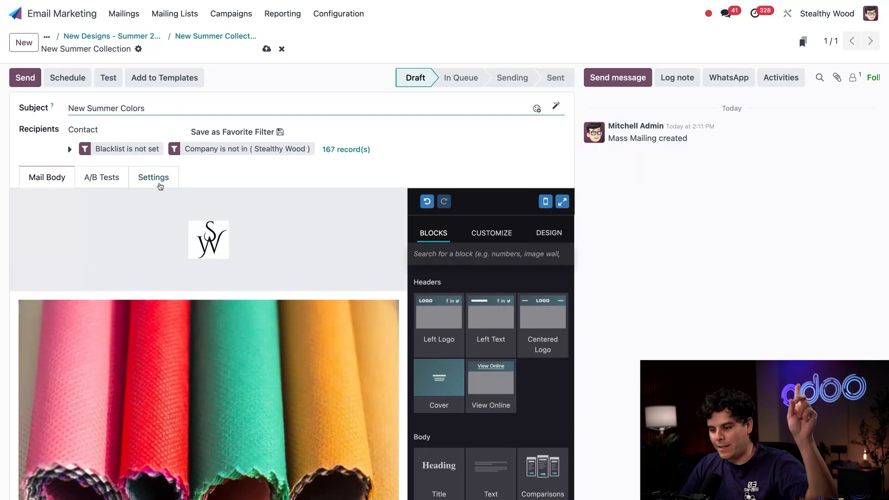
Replace the alternative version's preview text with "Pink. Red. Turquoise.".
{"action": "left_click", "coordinate": [159, 184]}
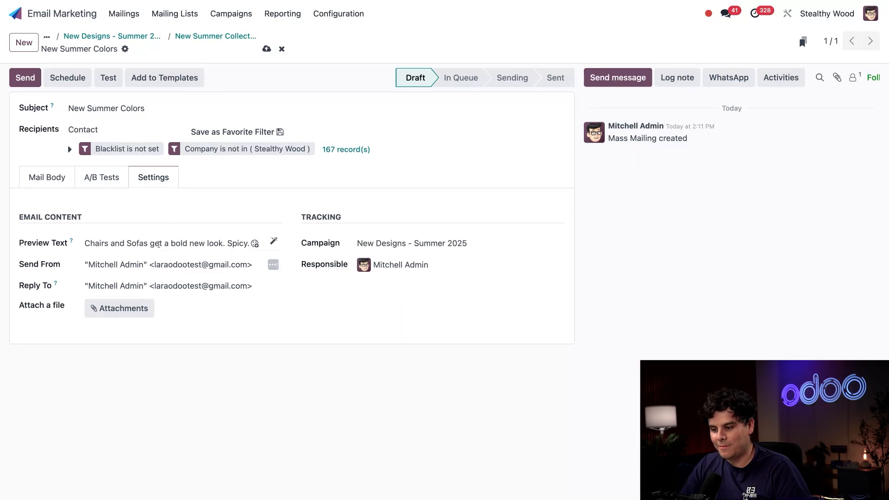
{"action": "triple_click", "coordinate": [158, 244]}
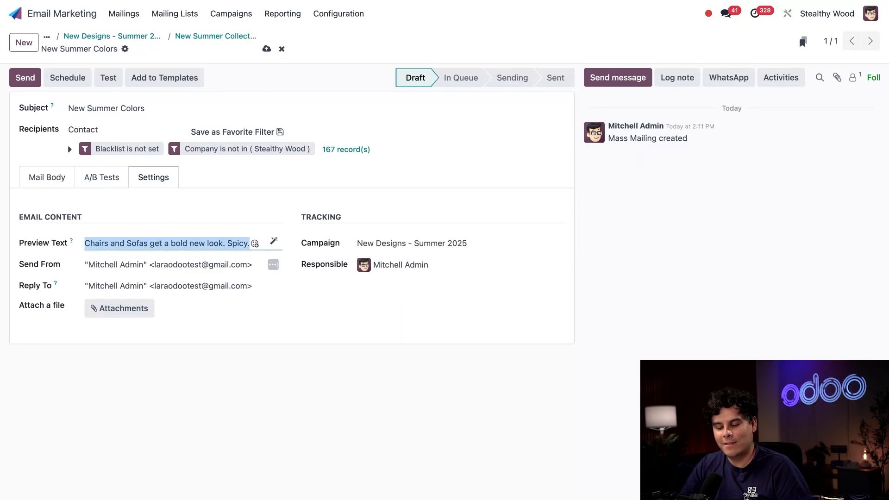
{"action": "type", "text": "Pink. "}
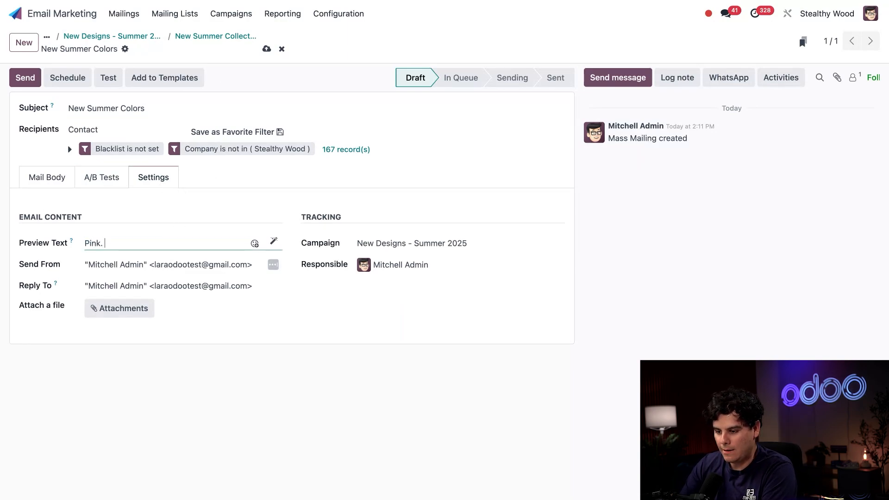
{"action": "type", "text": "Red. "}
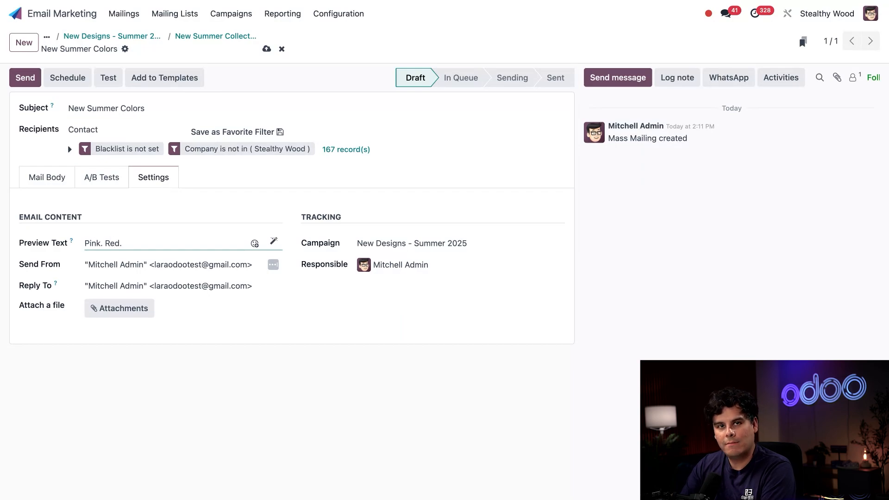
{"action": "type", "text": "Tur"}
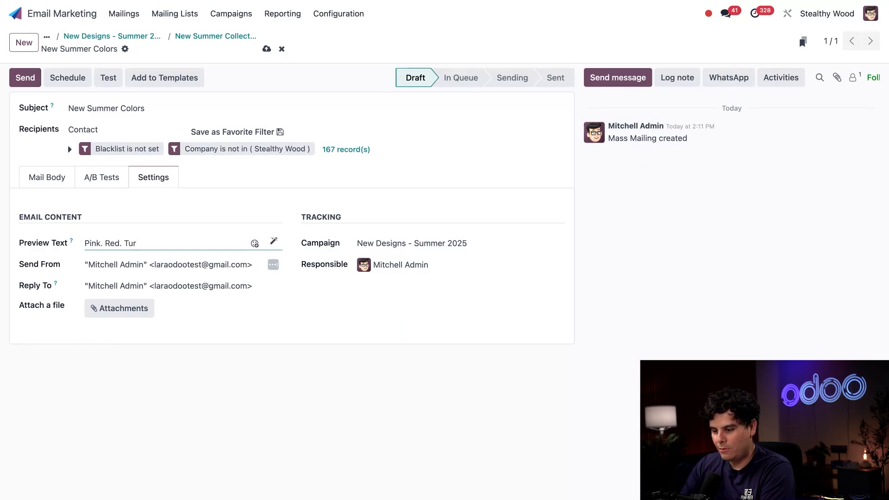
{"action": "type", "text": "qoise."}
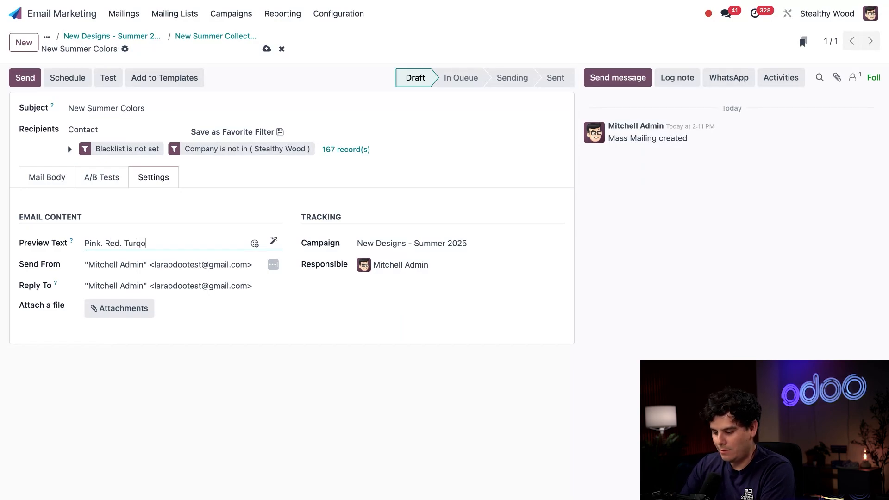
{"action": "double_click", "coordinate": [139, 244]}
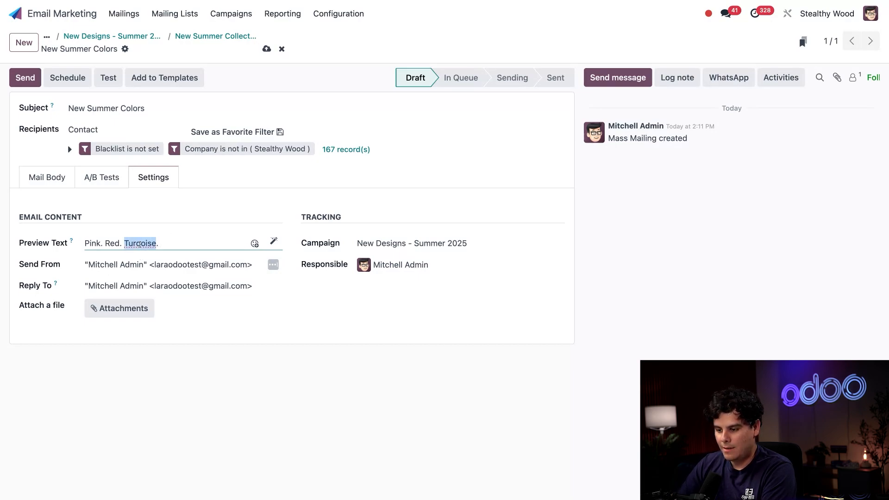
{"action": "left_click", "coordinate": [159, 252]}
{"action": "left_click", "coordinate": [184, 240]}
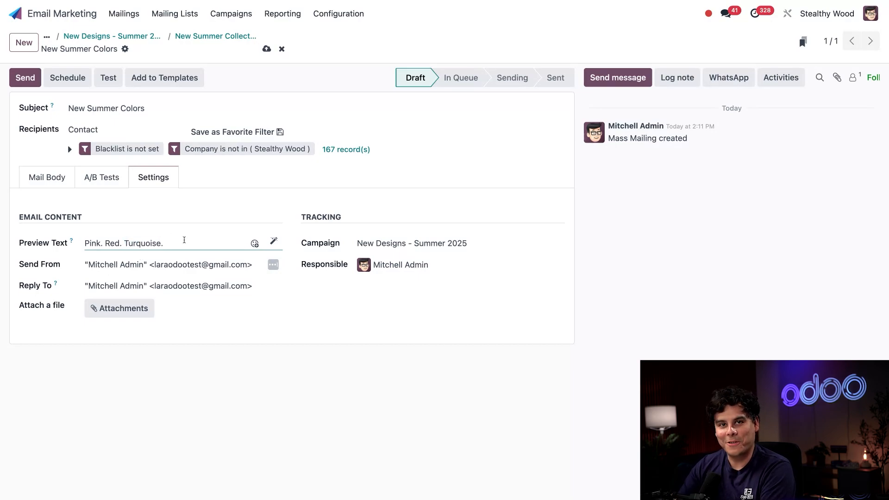
Append "Gold." to the alternative version's preview text and schedule that mailing for 07/22/2025 at 11:00.
{"action": "type", "text": "Gold."}
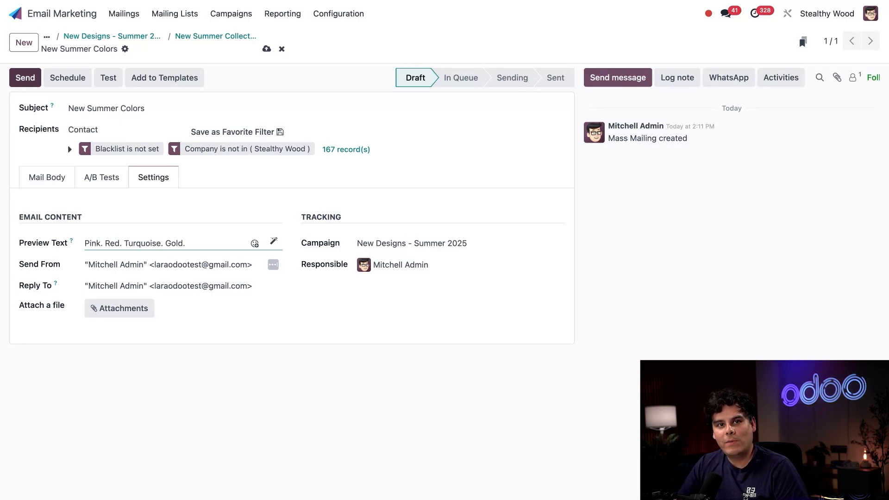
{"action": "left_click", "coordinate": [70, 79]}
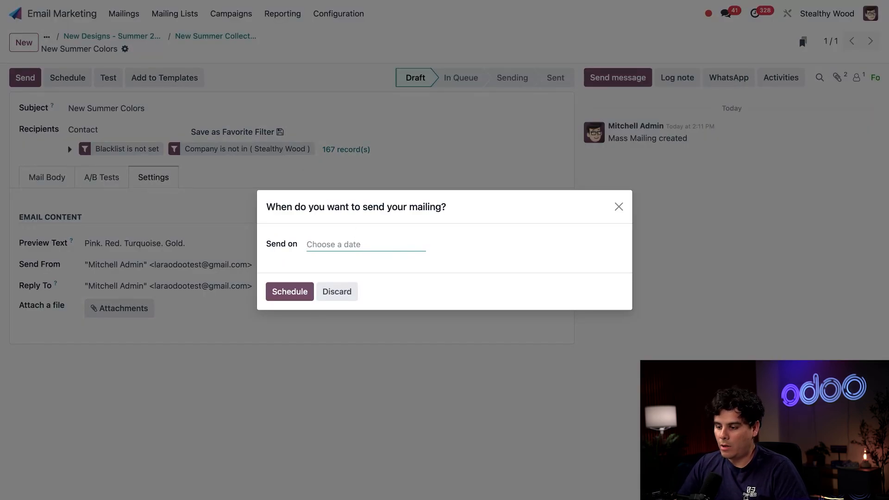
{"action": "left_click", "coordinate": [358, 245]}
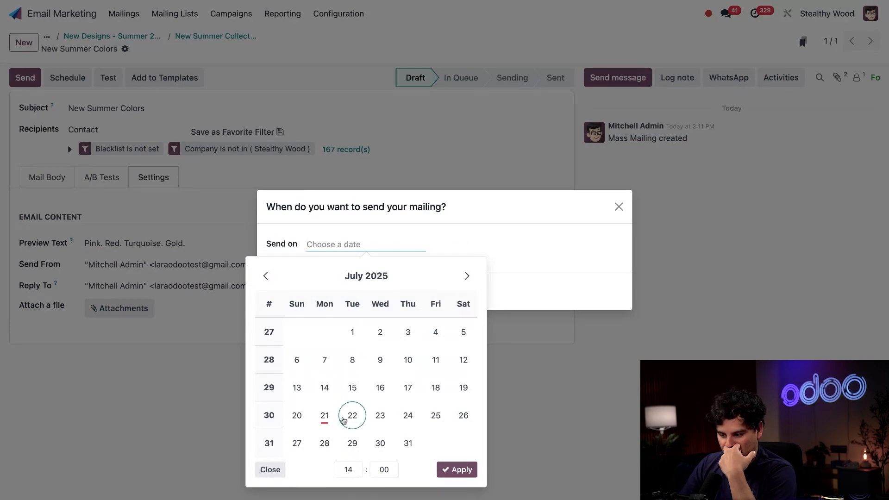
{"action": "left_click", "coordinate": [351, 419]}
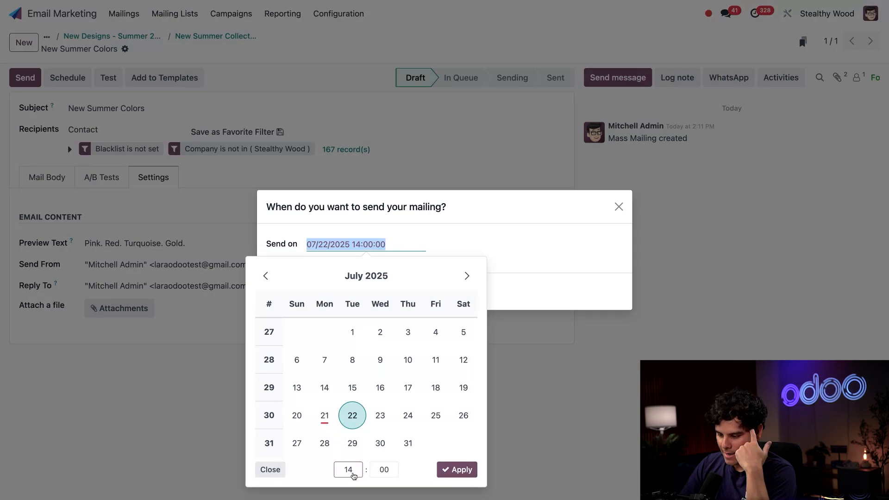
{"action": "left_click", "coordinate": [352, 473]}
{"action": "type", "text": "11"}
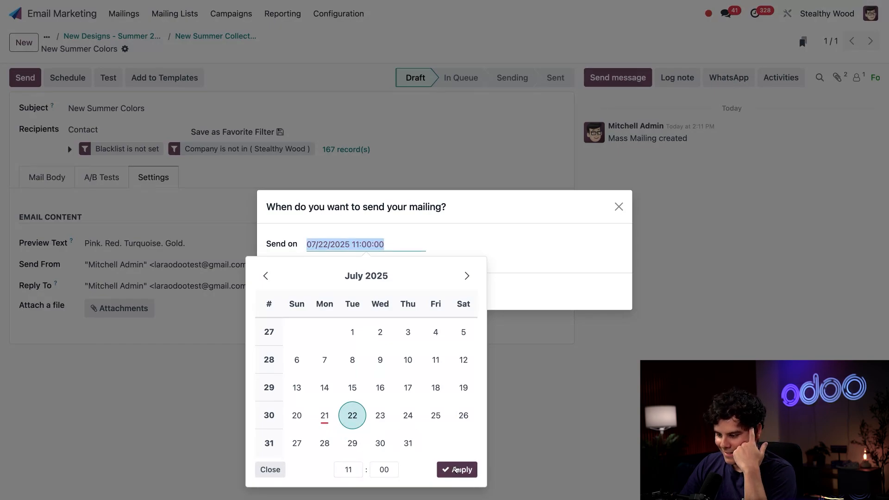
{"action": "left_click", "coordinate": [455, 470]}
{"action": "left_click", "coordinate": [291, 291]}
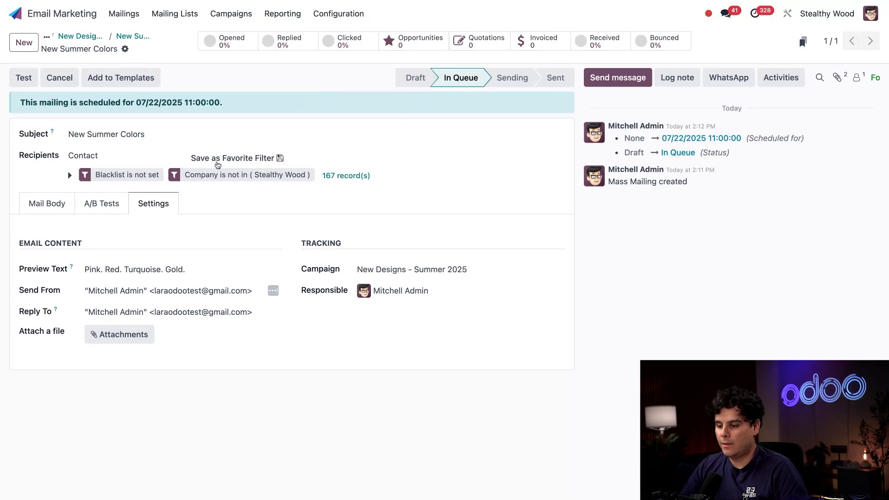
Compare the A/B test versions and open the draft New Summer Collection mailing from the comparison list.
{"action": "left_click", "coordinate": [104, 209]}
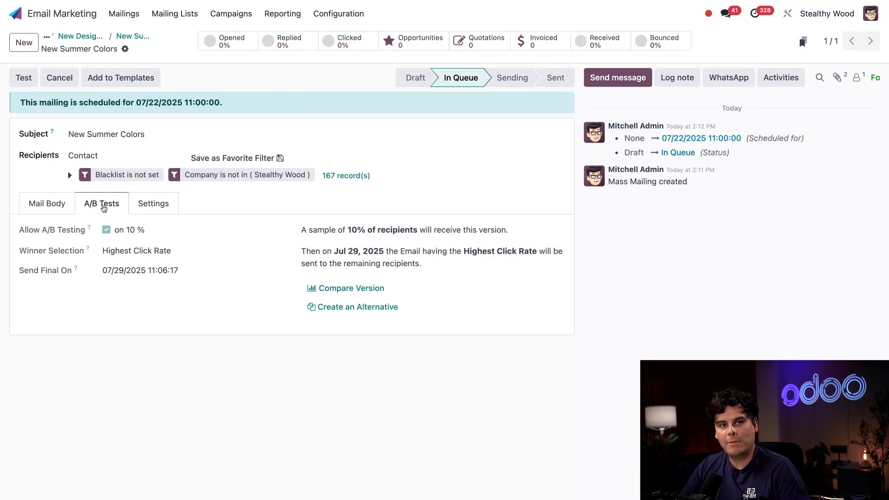
{"action": "left_click", "coordinate": [350, 289]}
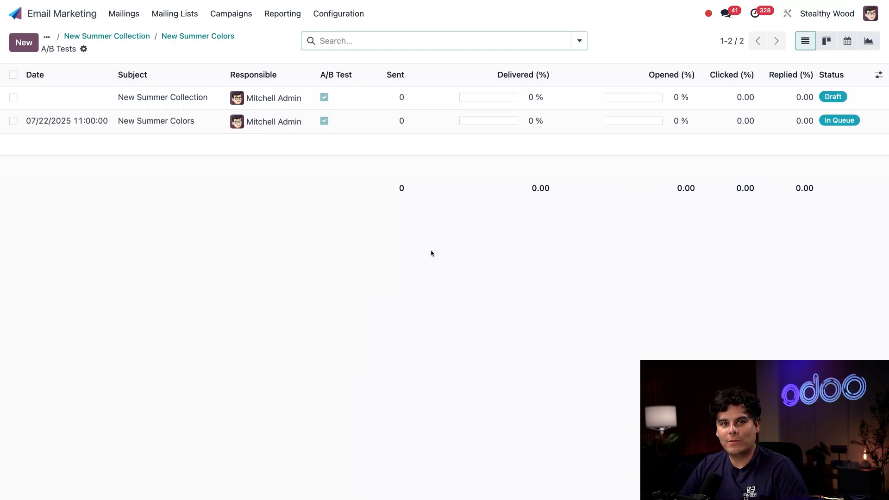
{"action": "left_click", "coordinate": [112, 98]}
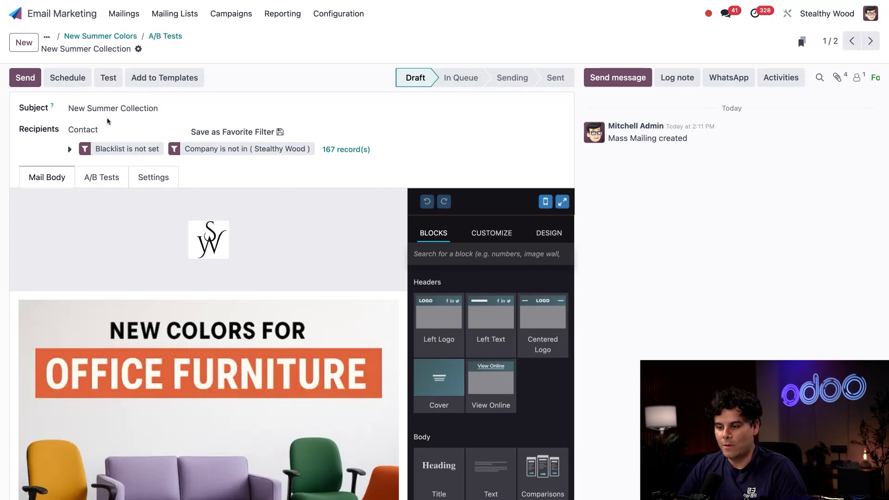
Schedule the New Summer Collection mailing for 07/22/2025 at 11:00.
{"action": "left_click", "coordinate": [69, 78]}
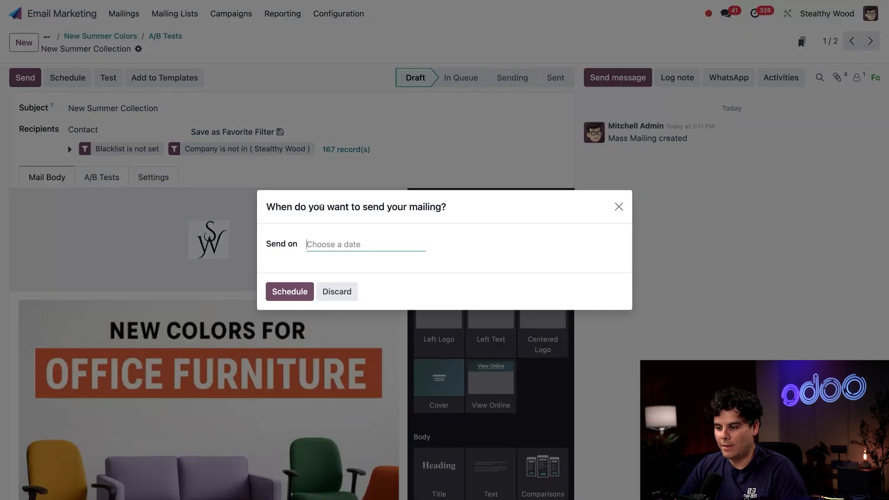
{"action": "left_click", "coordinate": [346, 244]}
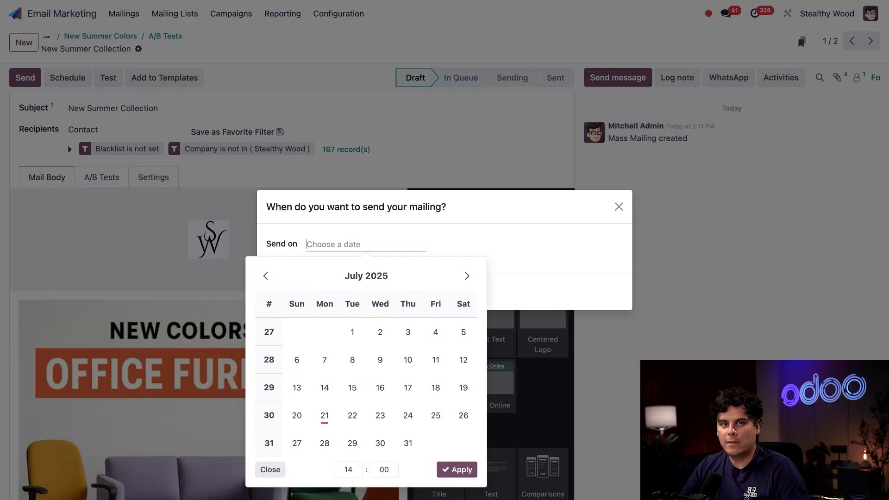
{"action": "left_click", "coordinate": [353, 415]}
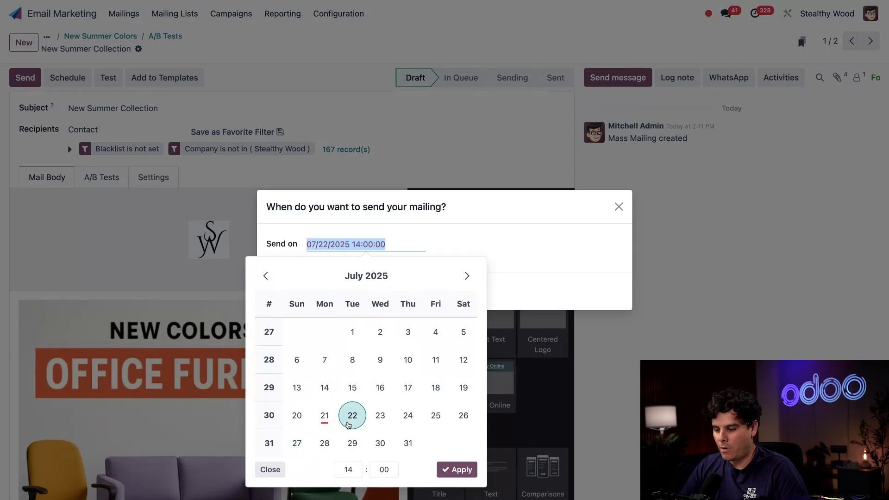
{"action": "left_click", "coordinate": [351, 468]}
{"action": "left_click", "coordinate": [351, 469]}
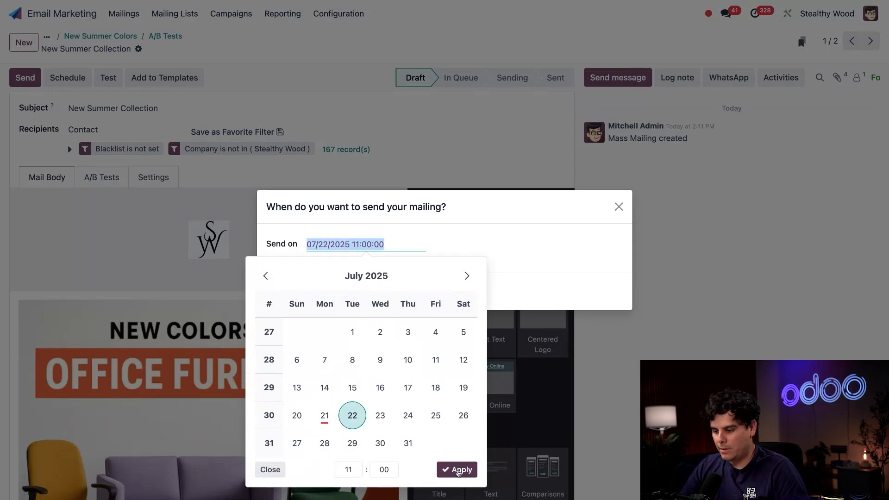
{"action": "left_click", "coordinate": [458, 471]}
{"action": "left_click", "coordinate": [294, 300]}
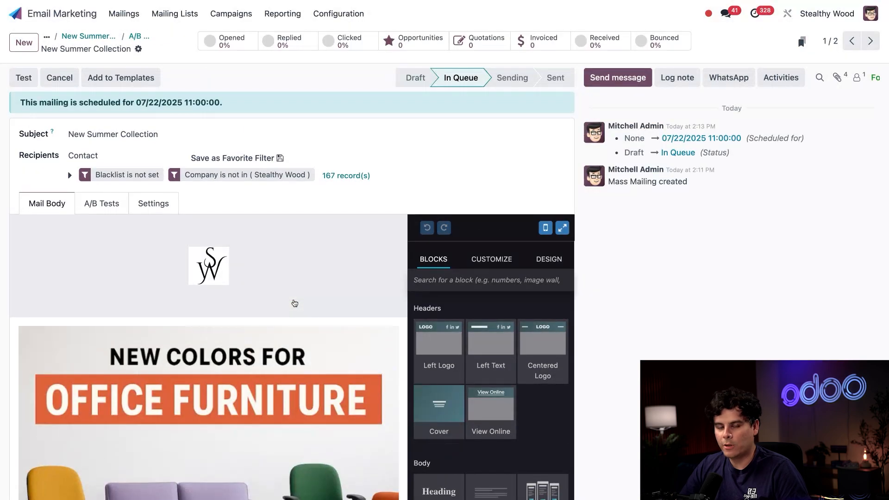